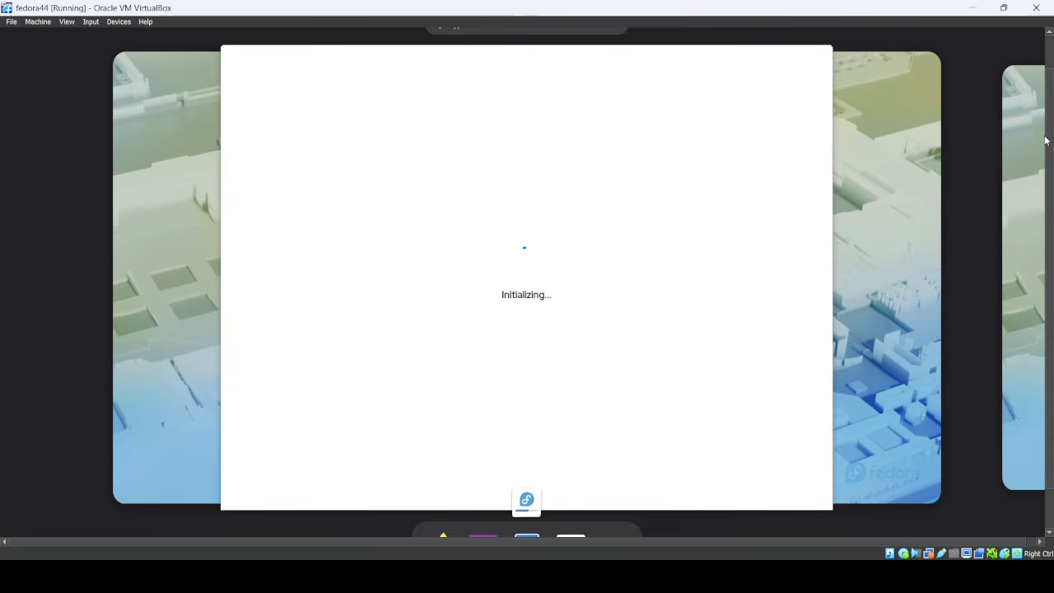
# Step: Wait for the Fedora installer to initialize, briefly viewing the Show Apps grid meanwhile
pyautogui.moveTo(1048, 144); pyautogui.dragTo(1053, 207)
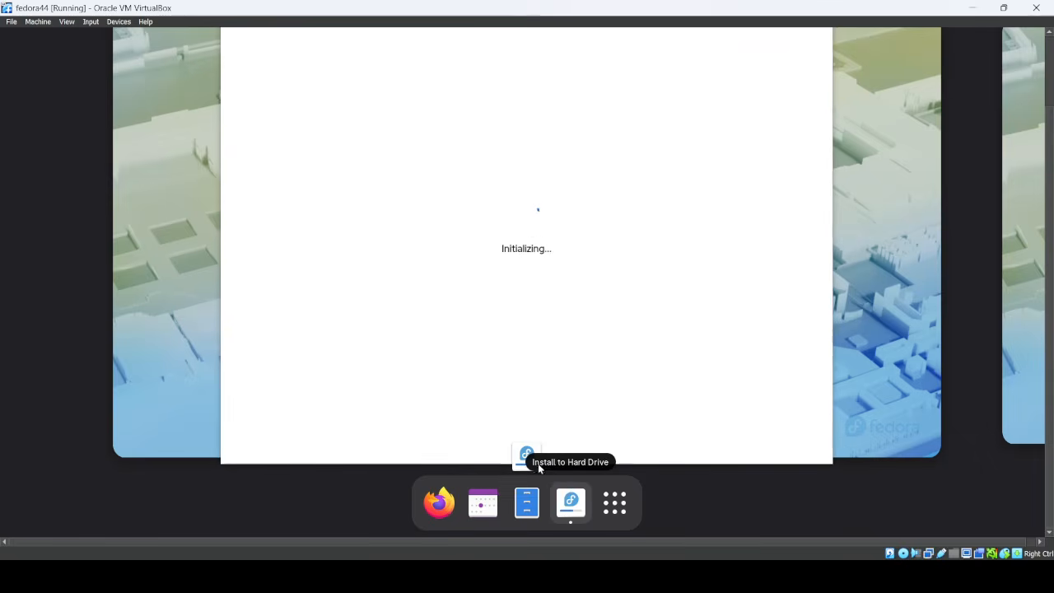
pyautogui.click(611, 511)
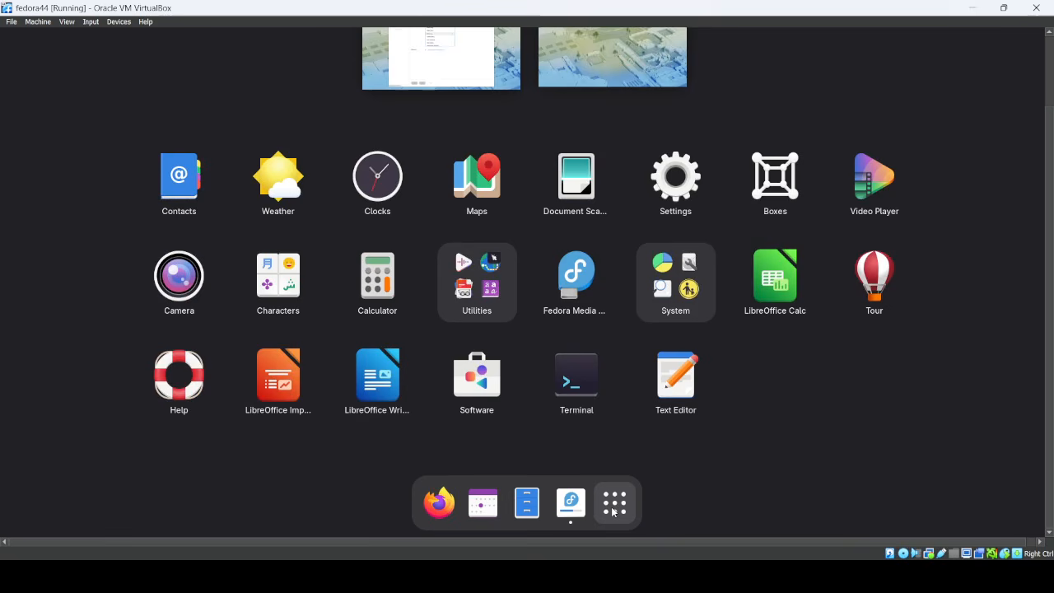
pyautogui.click(611, 511)
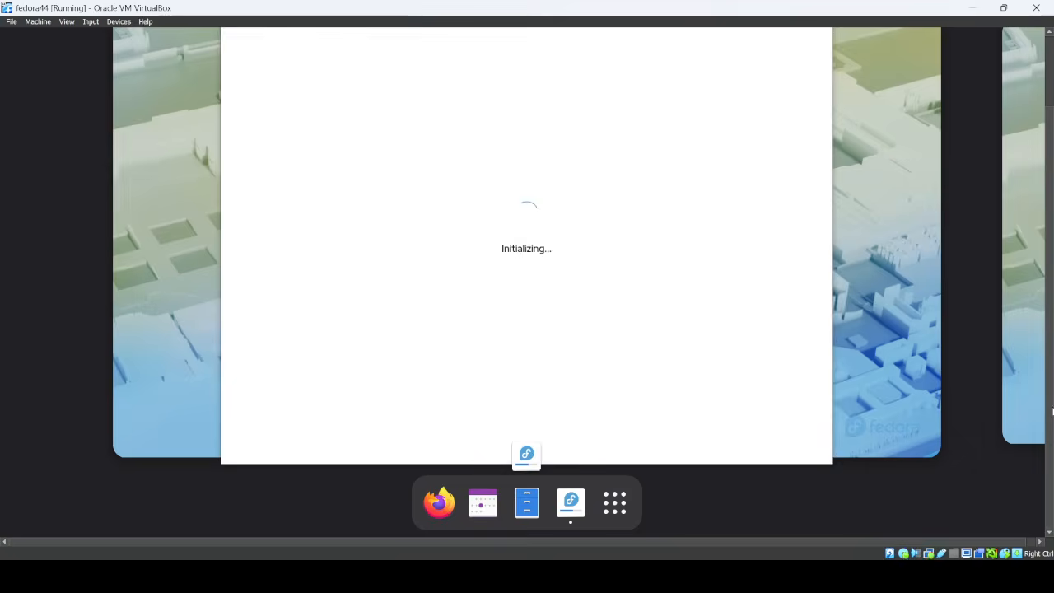
pyautogui.moveTo(1051, 414); pyautogui.dragTo(1052, 375)
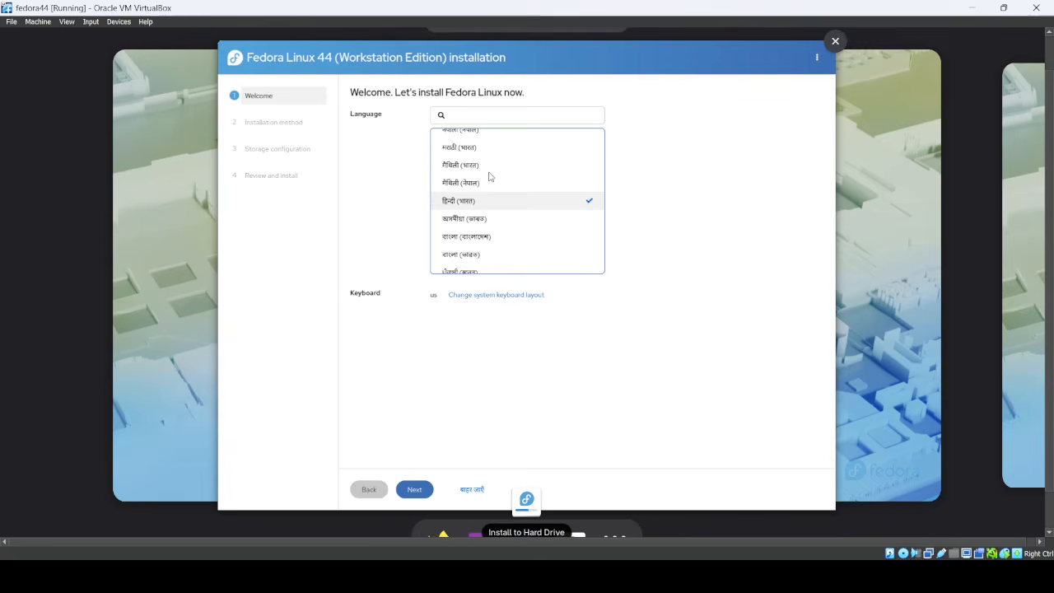
# Step: Bring the installer up full size and pick English (India) from the Language list
pyautogui.click(498, 117)
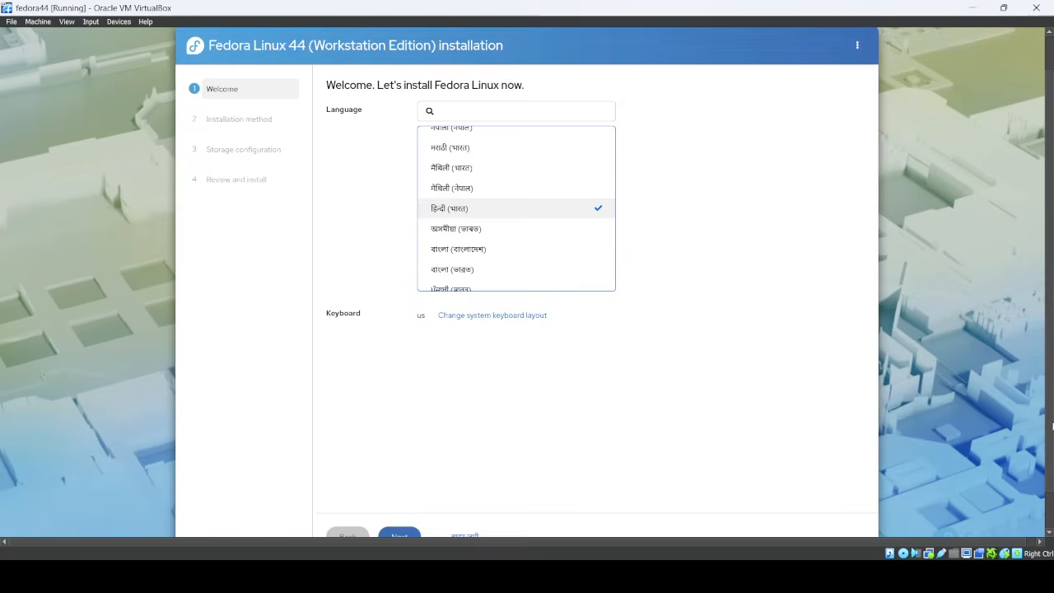
pyautogui.moveTo(1052, 438); pyautogui.dragTo(1051, 350)
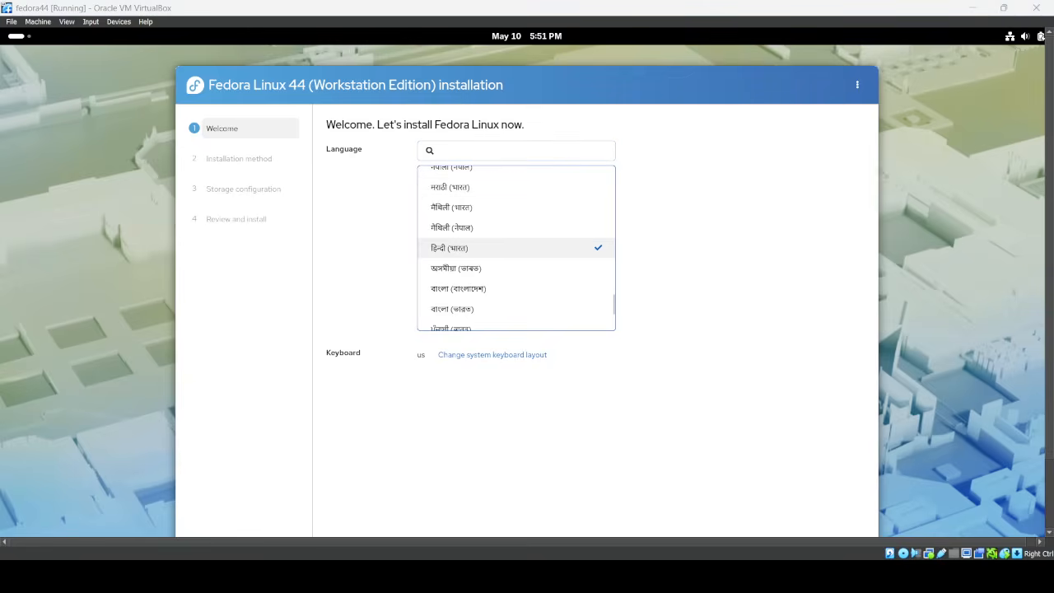
pyautogui.scroll(10, 458, 270)
pyautogui.scroll(5, 494, 243)
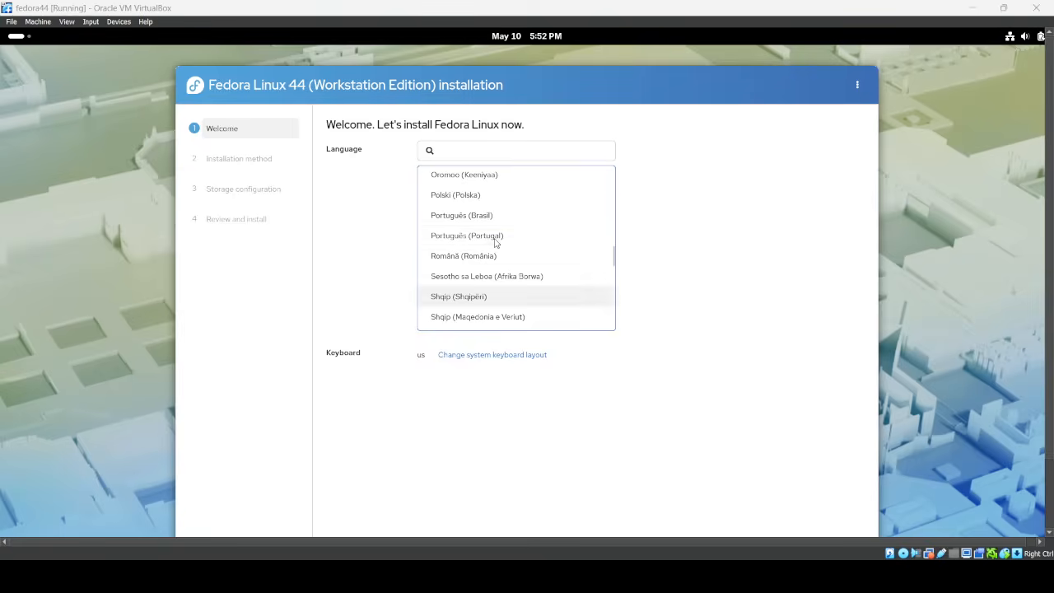
pyautogui.scroll(5, 495, 241)
pyautogui.scroll(10, 495, 240)
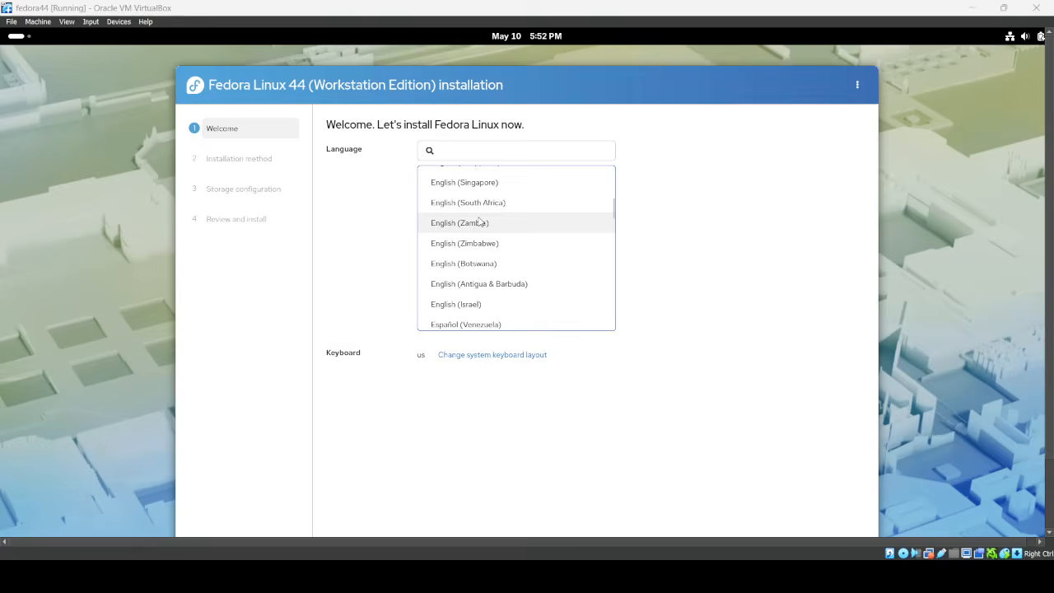
pyautogui.scroll(-2, 480, 221)
pyautogui.scroll(5, 480, 221)
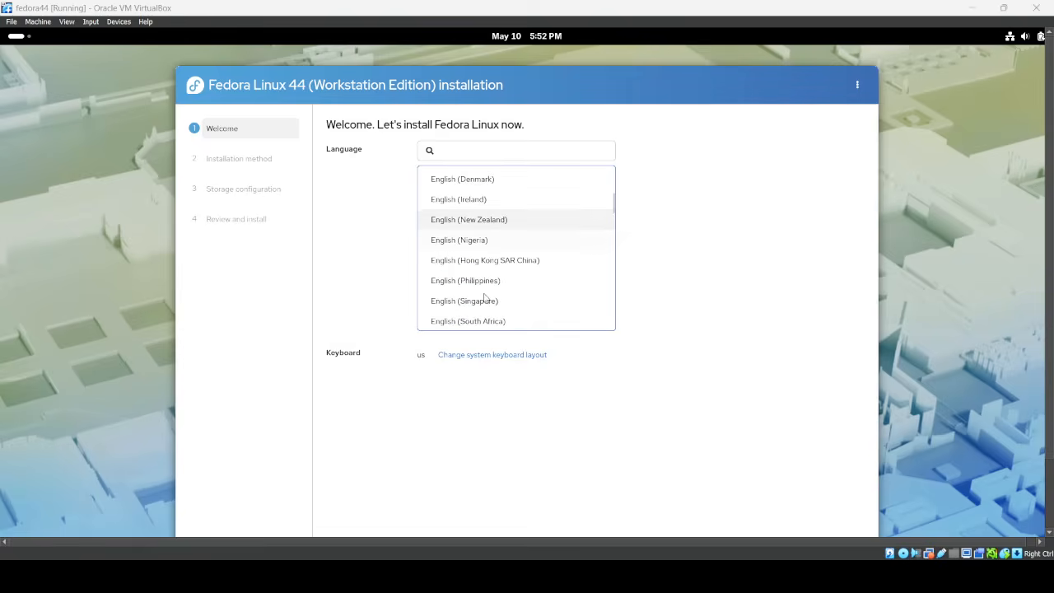
pyautogui.scroll(5, 497, 230)
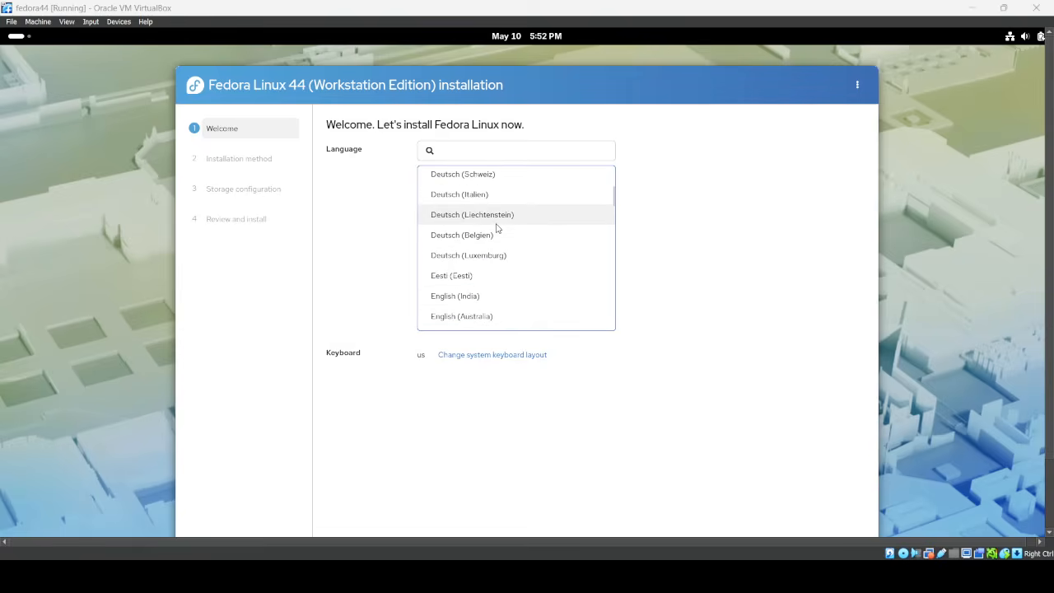
pyautogui.click(470, 297)
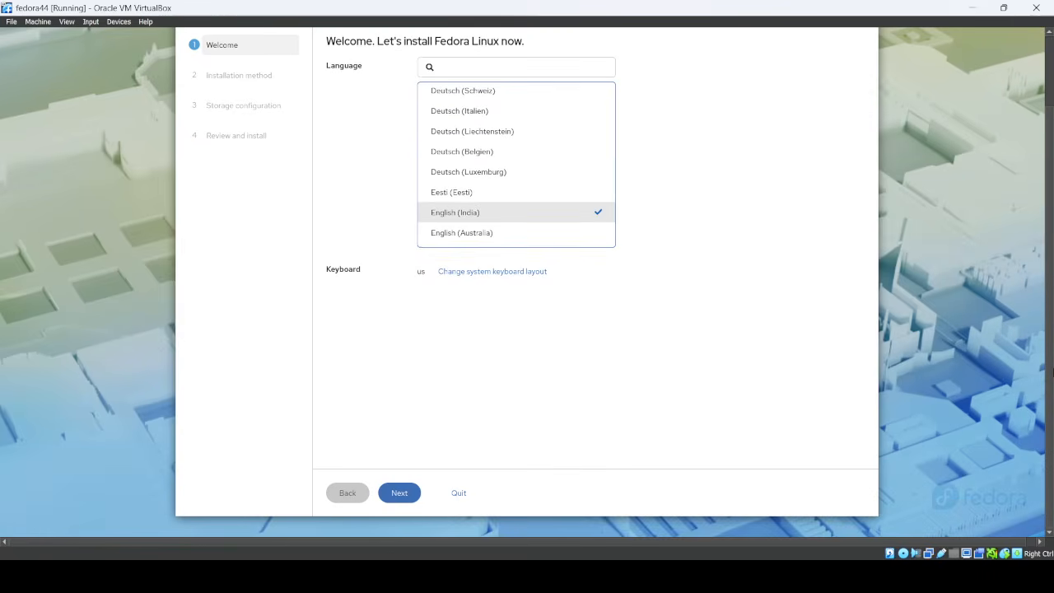
# Step: Advance past Welcome, Use entire disk and unencrypted Storage configuration to Review and install
pyautogui.click(399, 494)
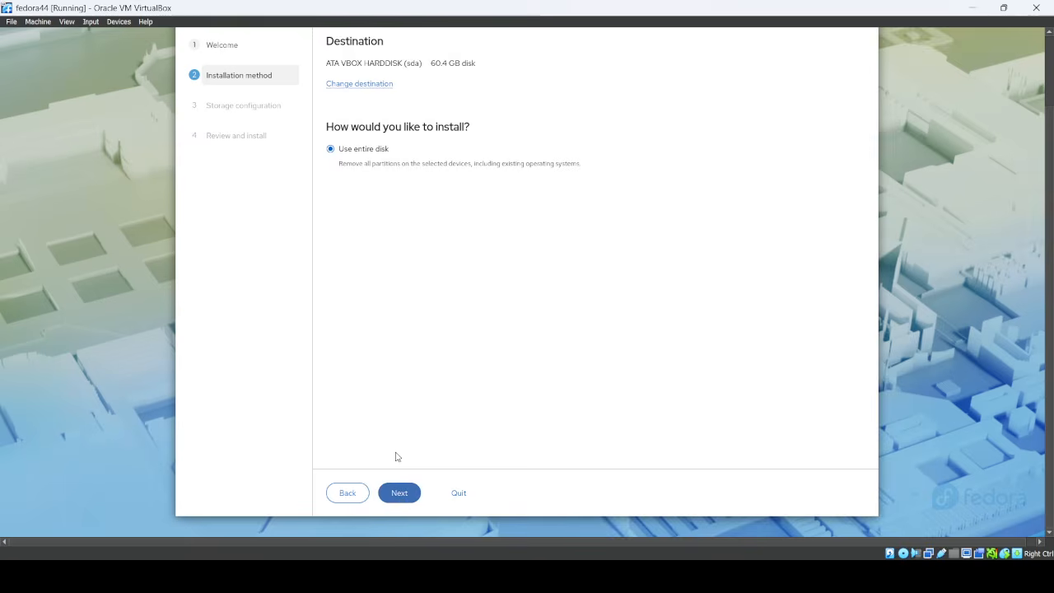
pyautogui.click(401, 494)
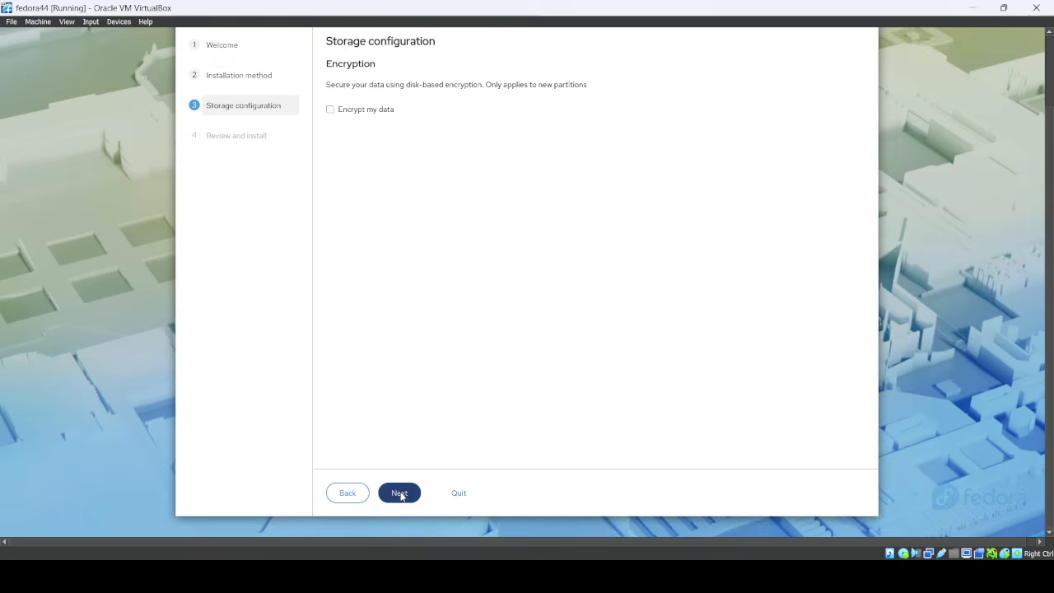
pyautogui.click(401, 494)
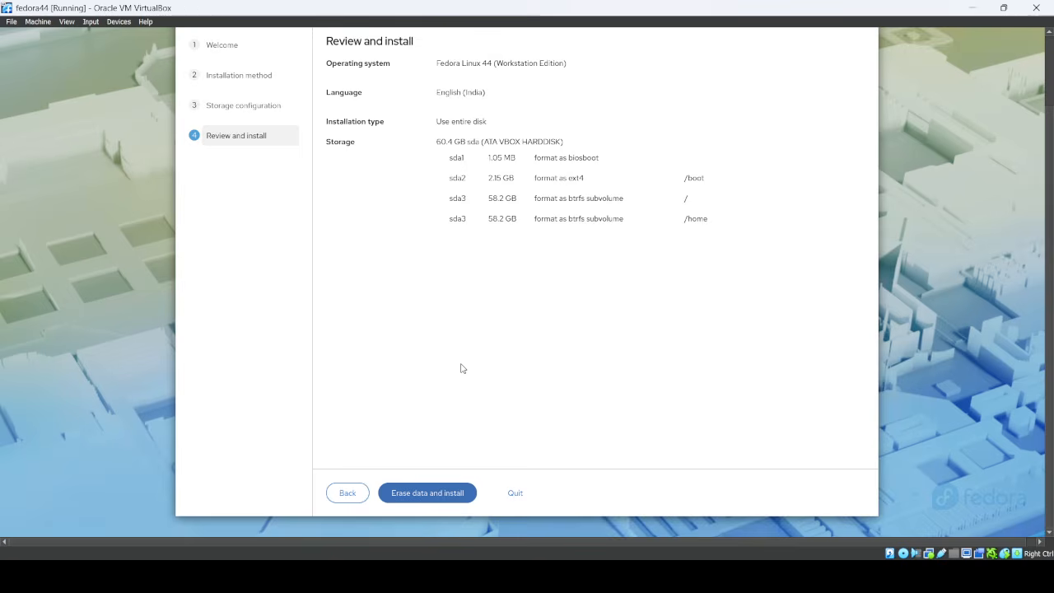
# Step: Start Erase data and install and wait until Fedora reports Successfully installed
pyautogui.click(427, 493)
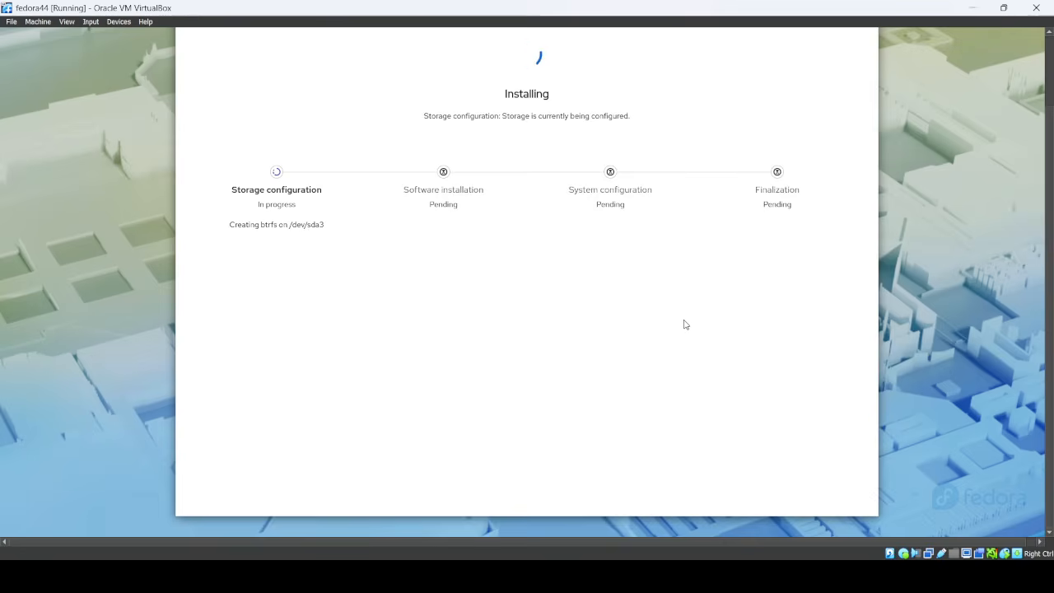
pyautogui.moveTo(1052, 349); pyautogui.dragTo(1048, 249)
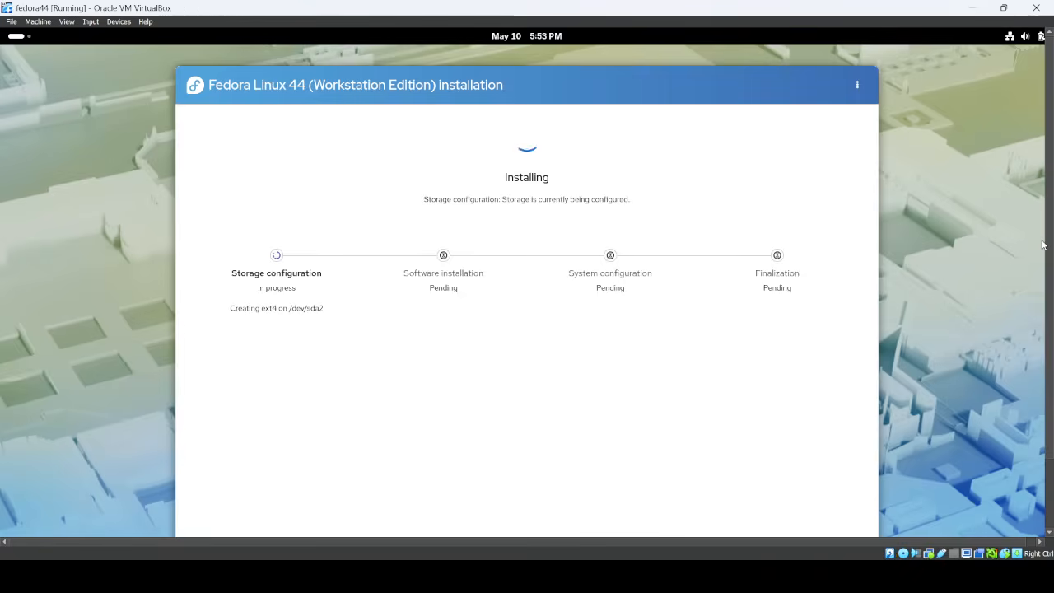
pyautogui.moveTo(1052, 274)
pyautogui.mouseDown()
pyautogui.moveTo(1052, 374)
pyautogui.moveTo(1052, 282)
pyautogui.mouseUp()
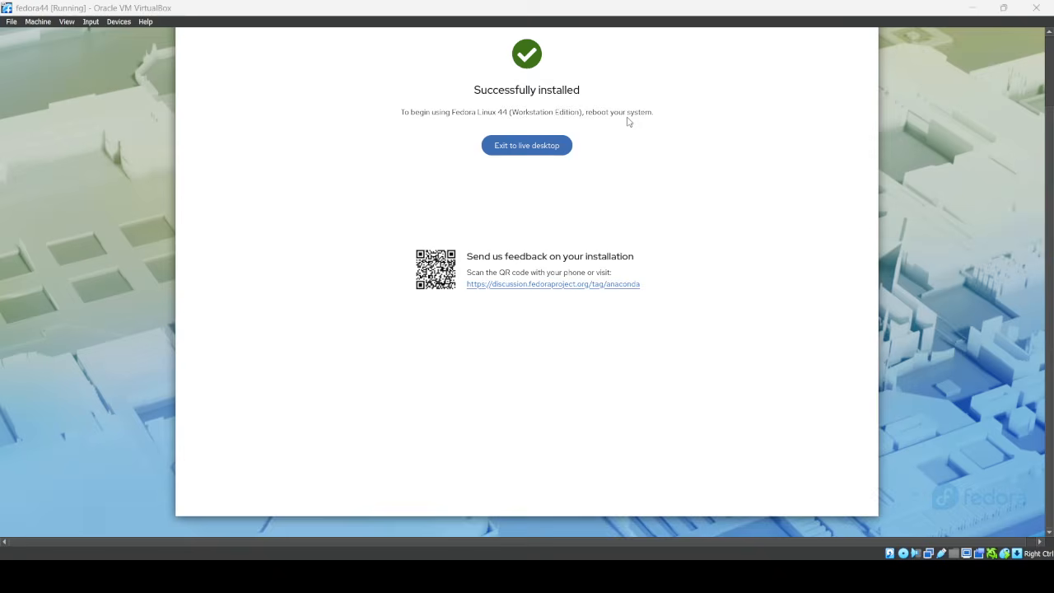
# Step: Exit the installer to the live desktop and launch Terminal from Show Apps
pyautogui.click(521, 153)
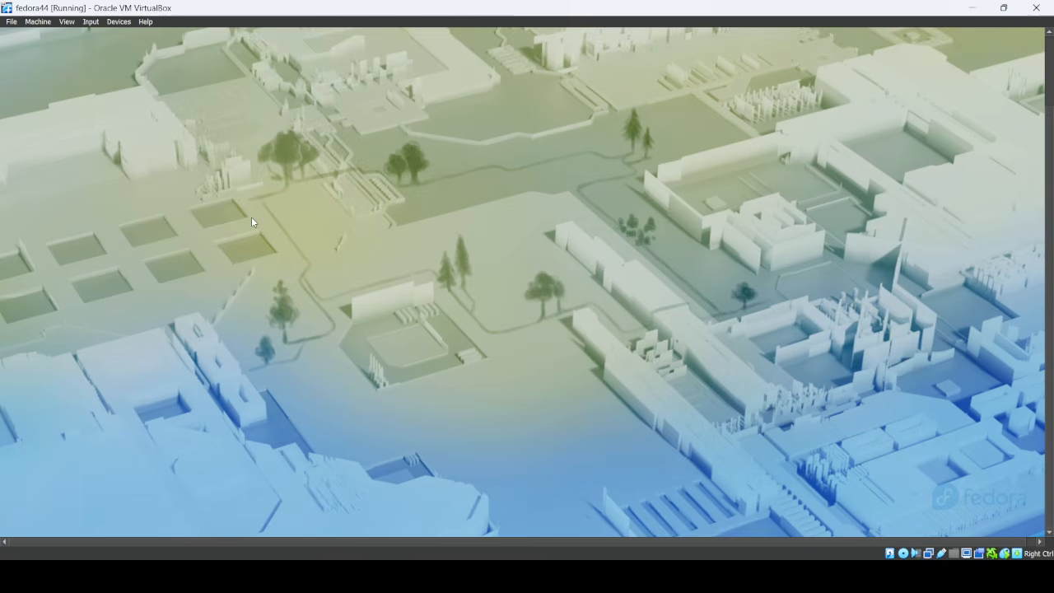
pyautogui.press('super')
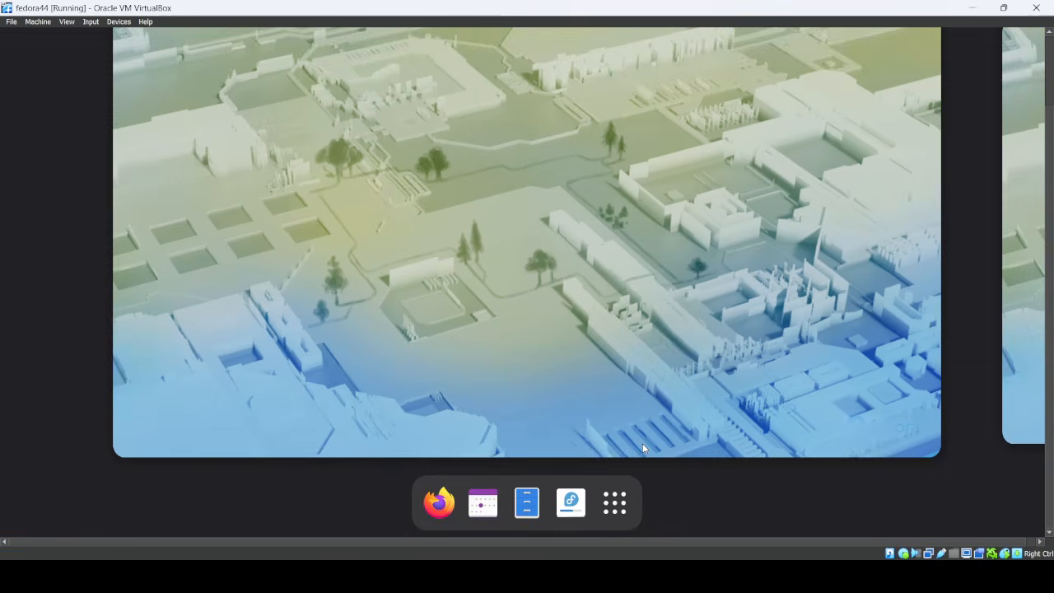
pyautogui.click(604, 510)
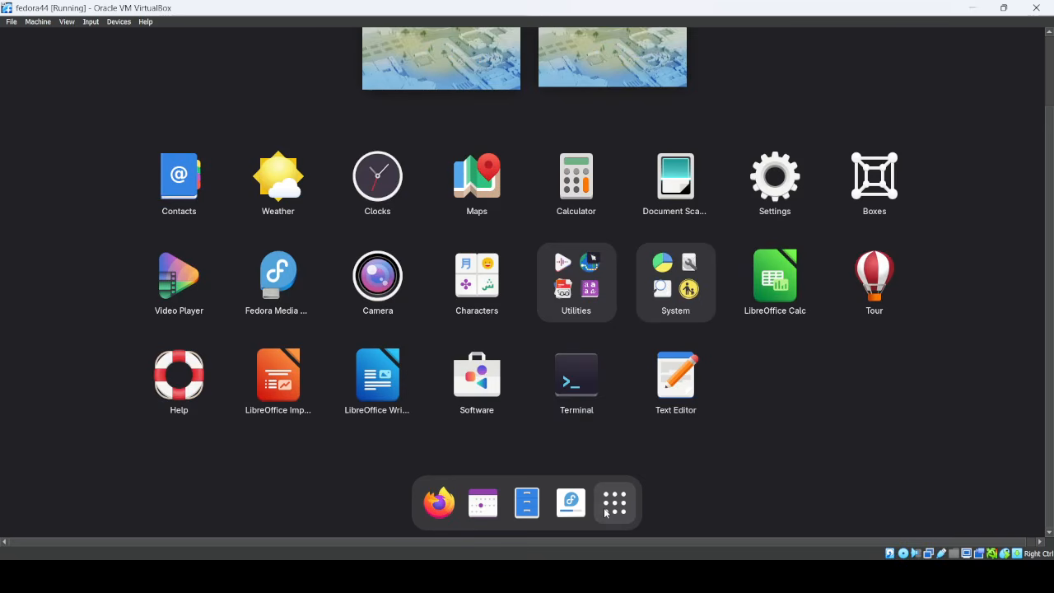
pyautogui.click(563, 394)
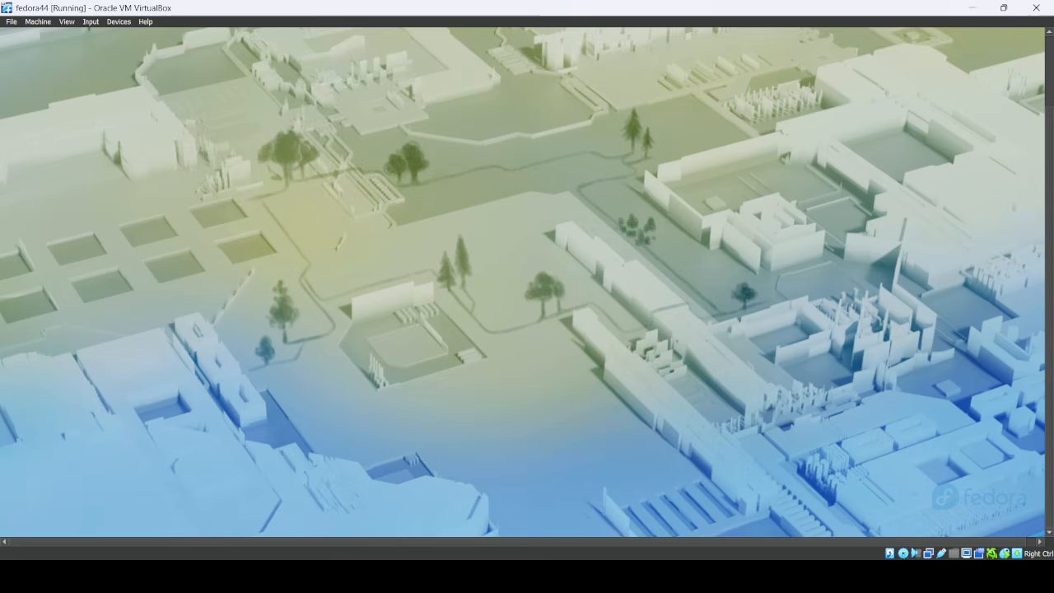
# Step: Open a terminal window on the second workspace with Ctrl+Alt+T
pyautogui.press('super')
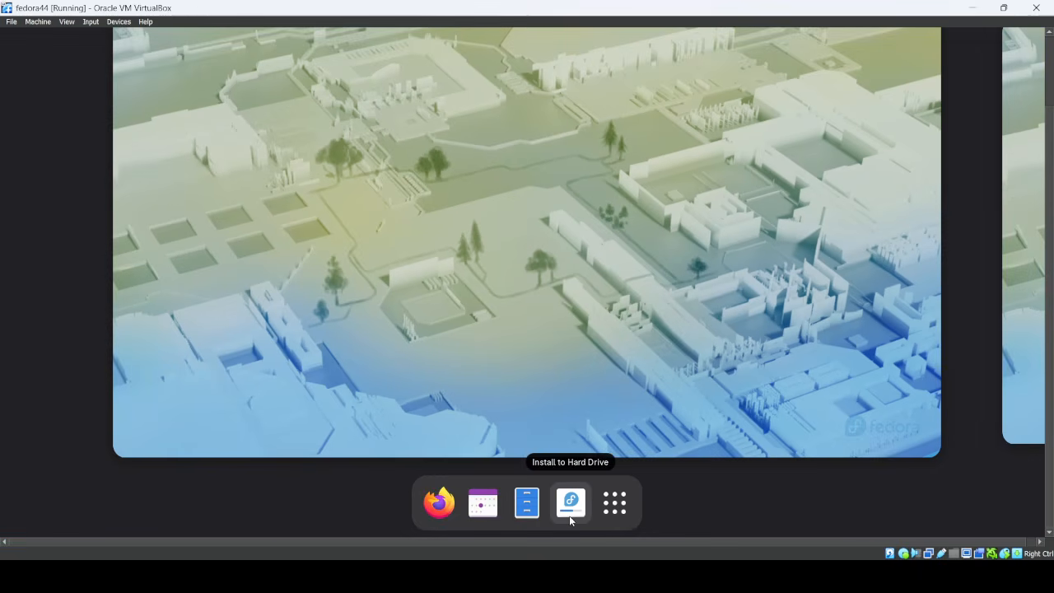
pyautogui.click(1034, 206)
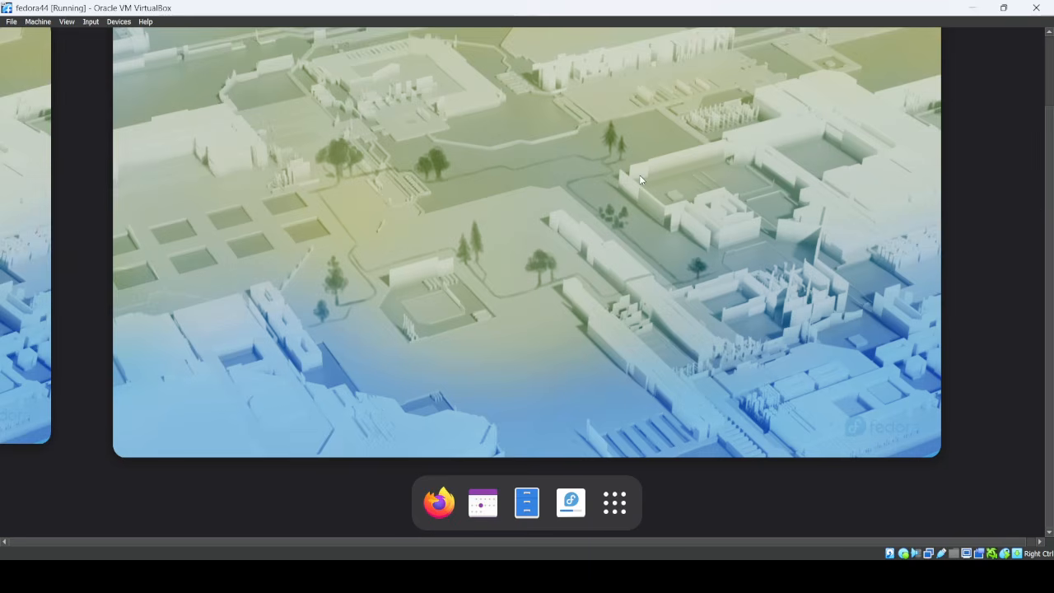
pyautogui.hotkey('ctrl', 'alt', 't')
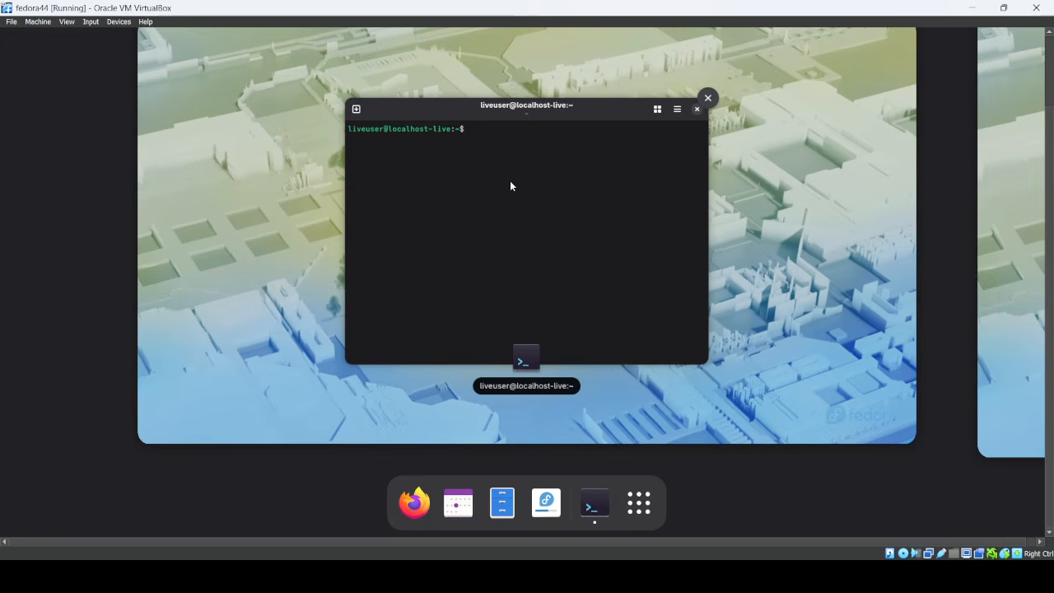
# Step: Bring the Terminal forward and run reboot to restart the VM
pyautogui.press('super+a')
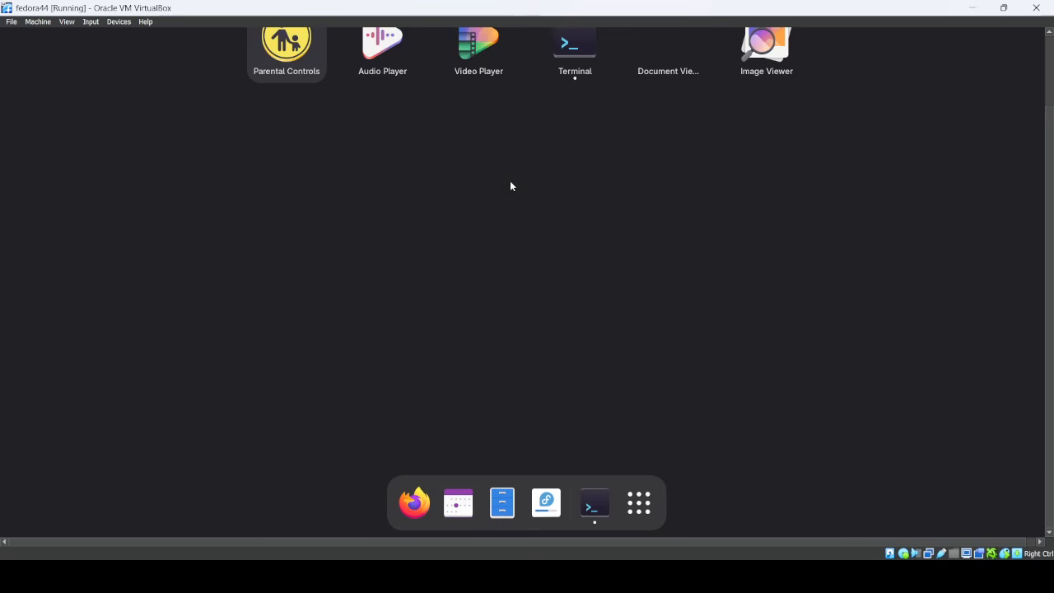
pyautogui.click(596, 504)
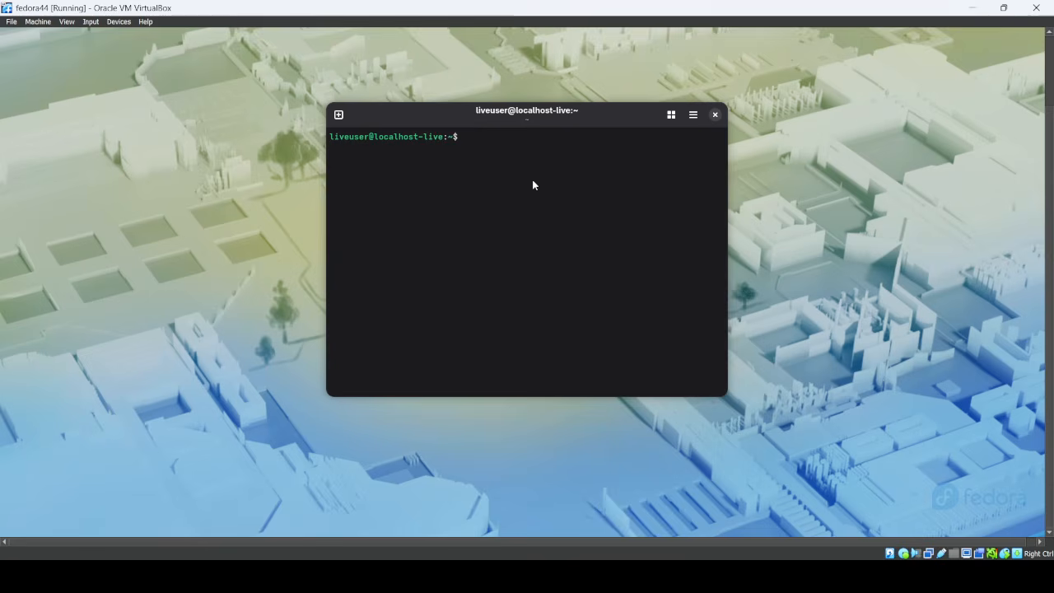
pyautogui.write('reboot')
pyautogui.press('Return')
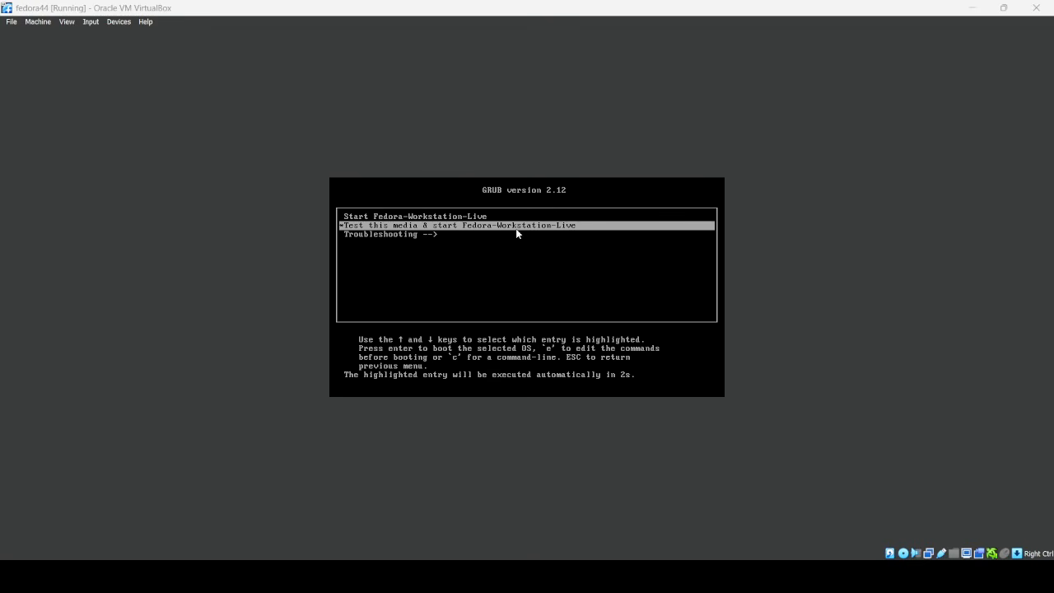
# Step: Dismiss the mouse-capture notice, abort the media check, and bring Welcome to Fedora Linux forward
pyautogui.click(495, 229)
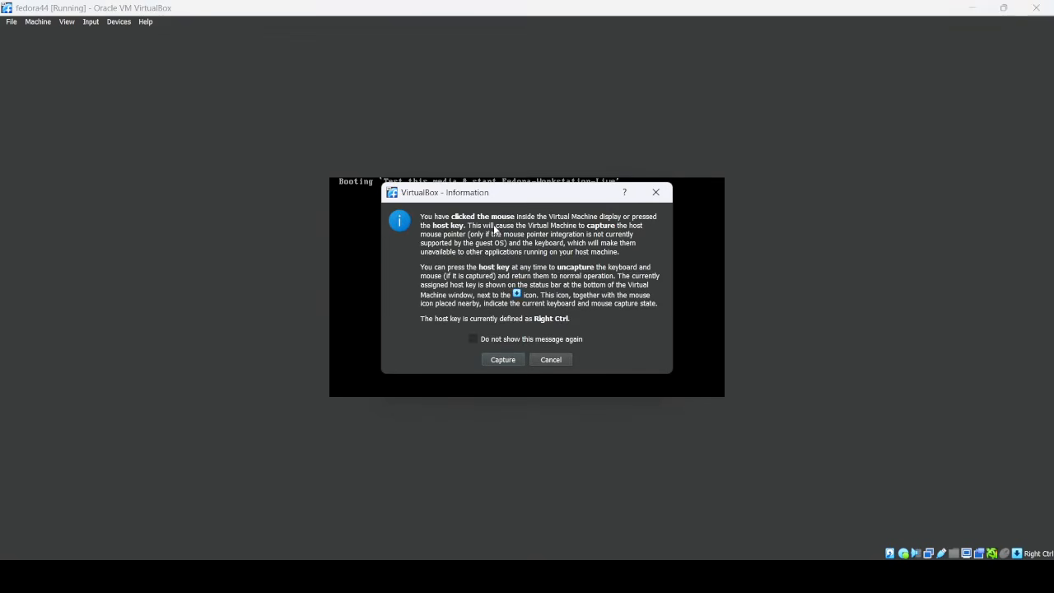
pyautogui.click(550, 360)
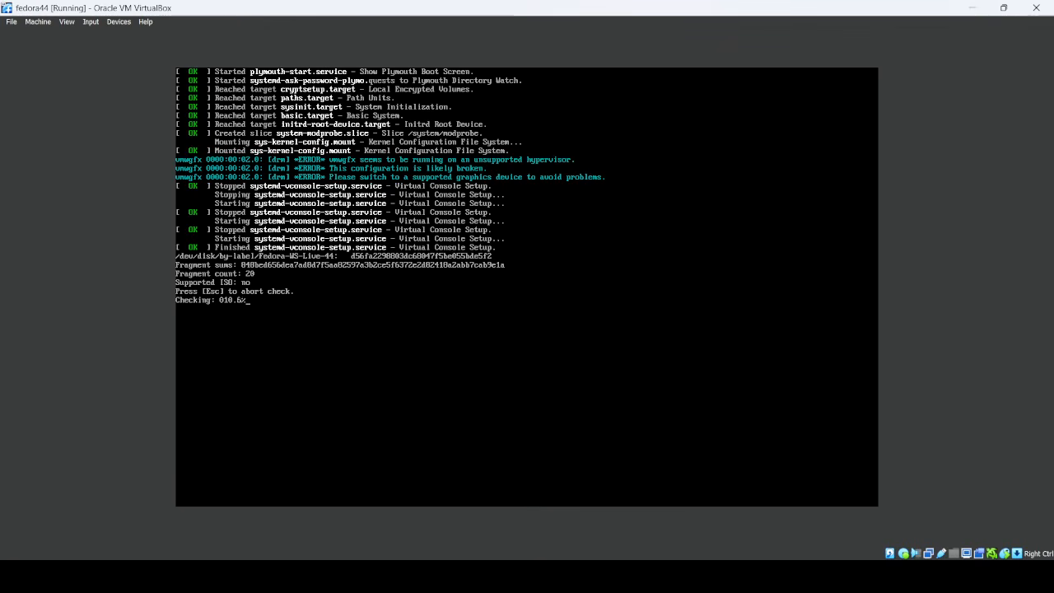
pyautogui.press('Escape')
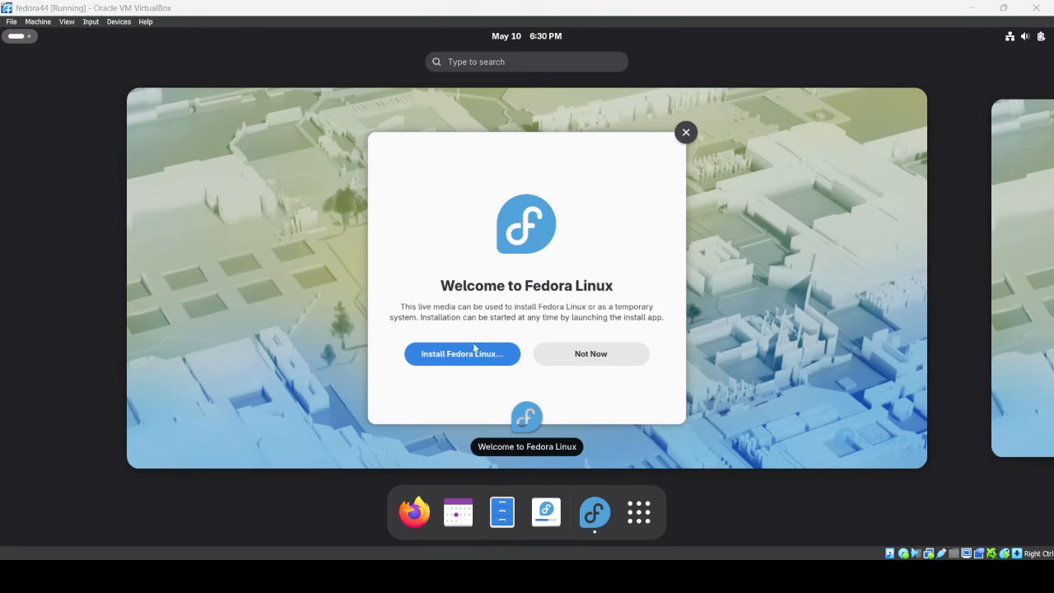
pyautogui.click(597, 358)
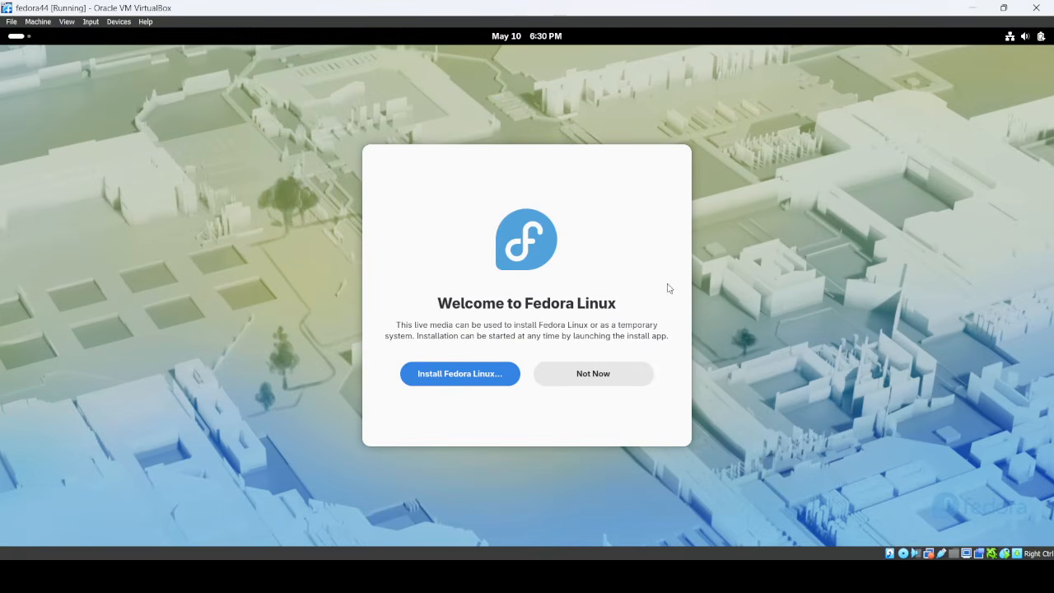
# Step: Power off fedora44 and start it again from VirtualBox Manager
pyautogui.click(1036, 8)
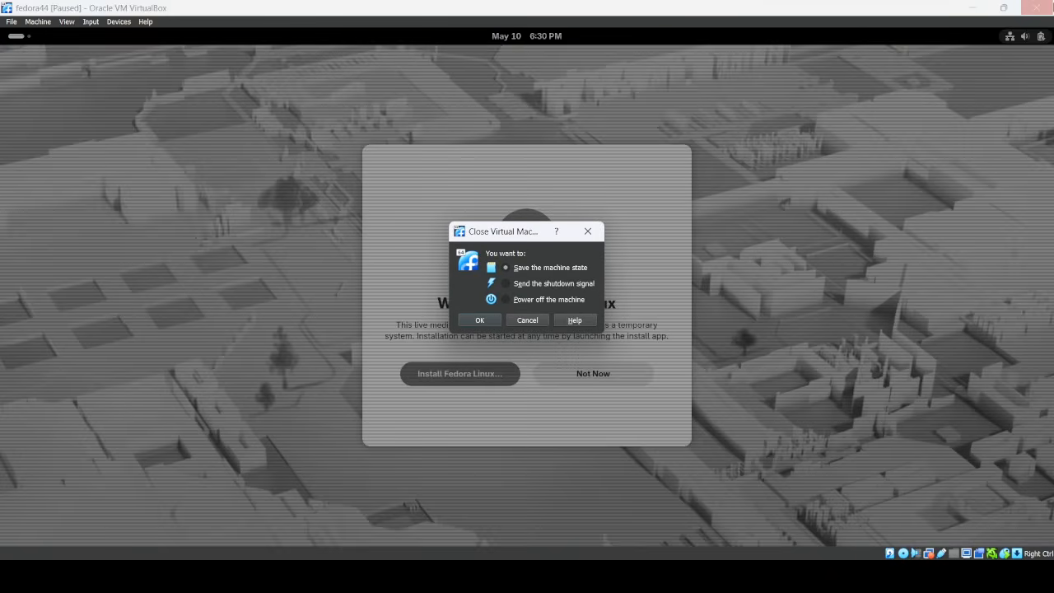
pyautogui.click(511, 298)
pyautogui.click(481, 320)
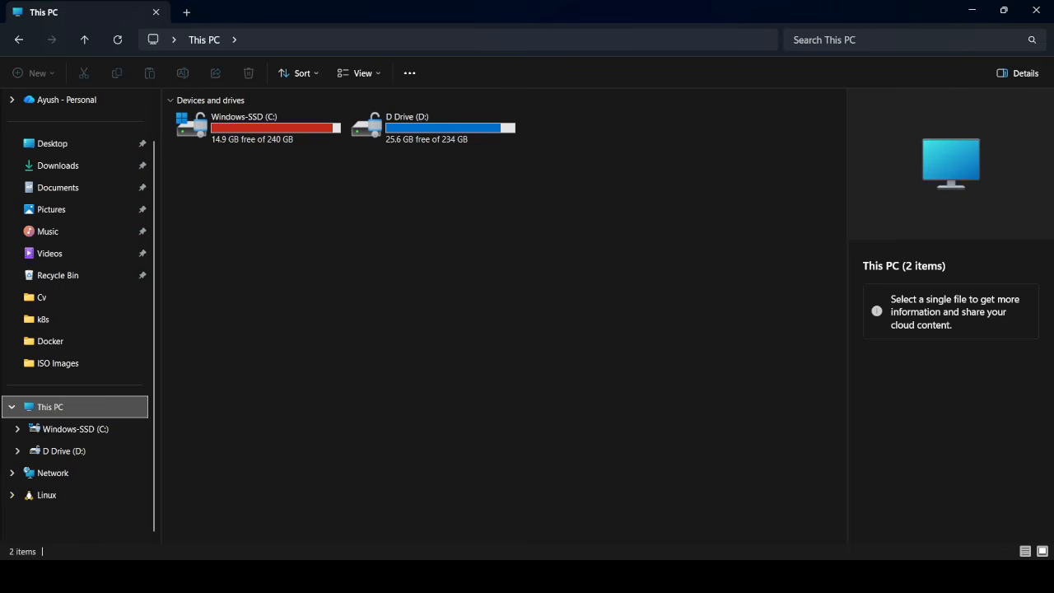
pyautogui.hotkey('alt', 'Tab')
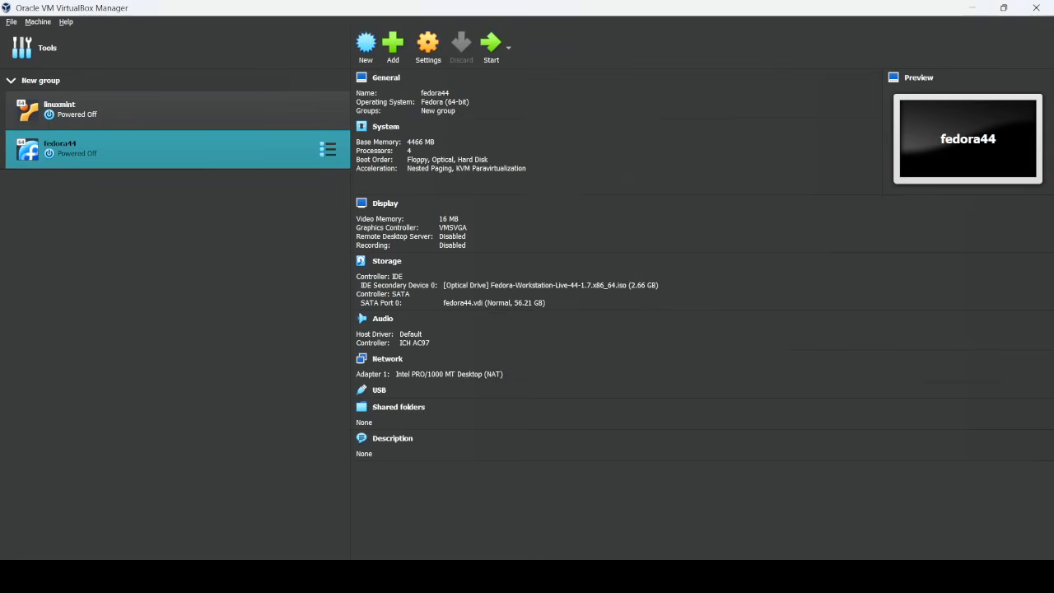
pyautogui.click(491, 46)
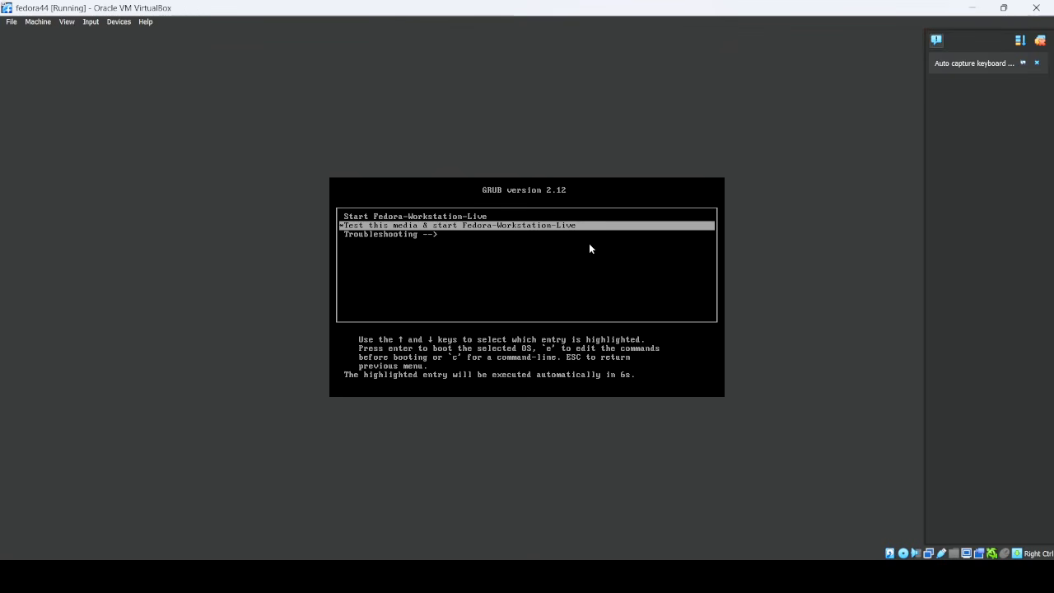
# Step: Boot the Start Fedora-Workstation-Live GRUB entry and dismiss the auto-capture notification
pyautogui.press('Down')
pyautogui.press('Up')
pyautogui.press('Up')
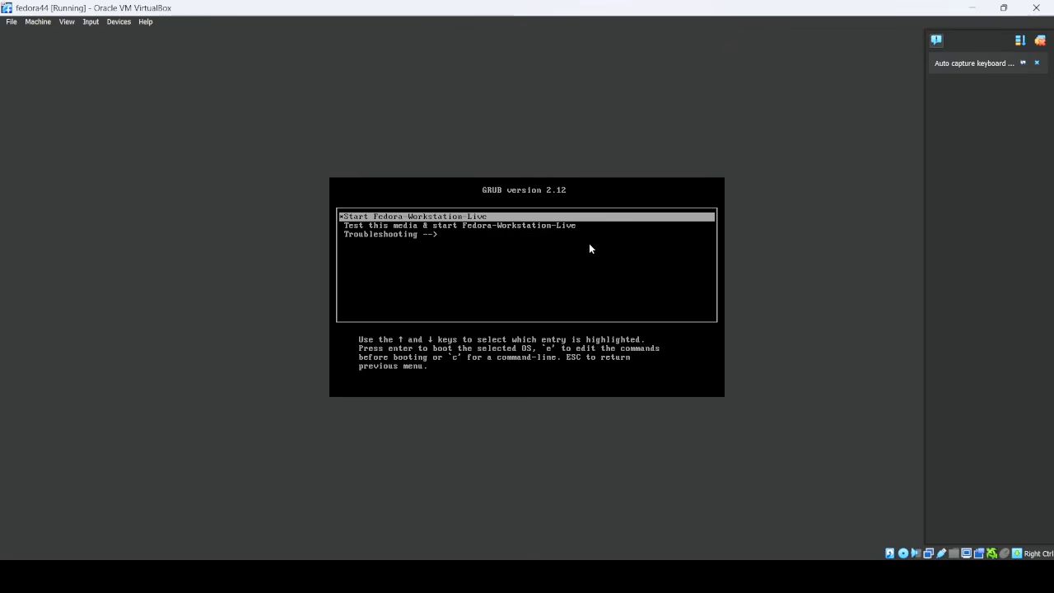
pyautogui.press('Return')
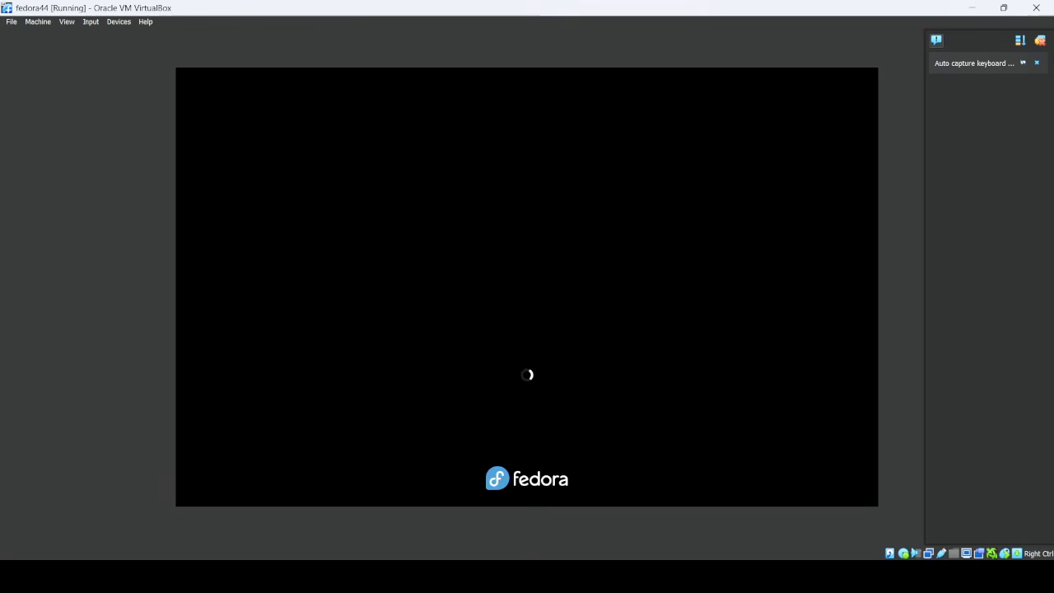
pyautogui.click(1035, 64)
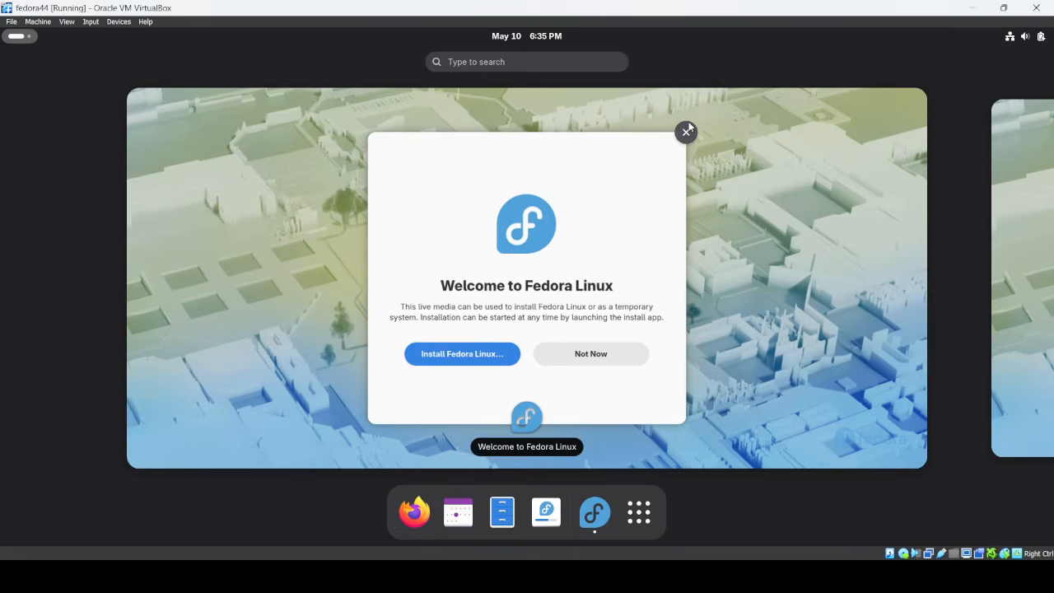
# Step: Close the Fedora welcome window and power off the fedora44 VM
pyautogui.click(686, 129)
pyautogui.click(1036, 8)
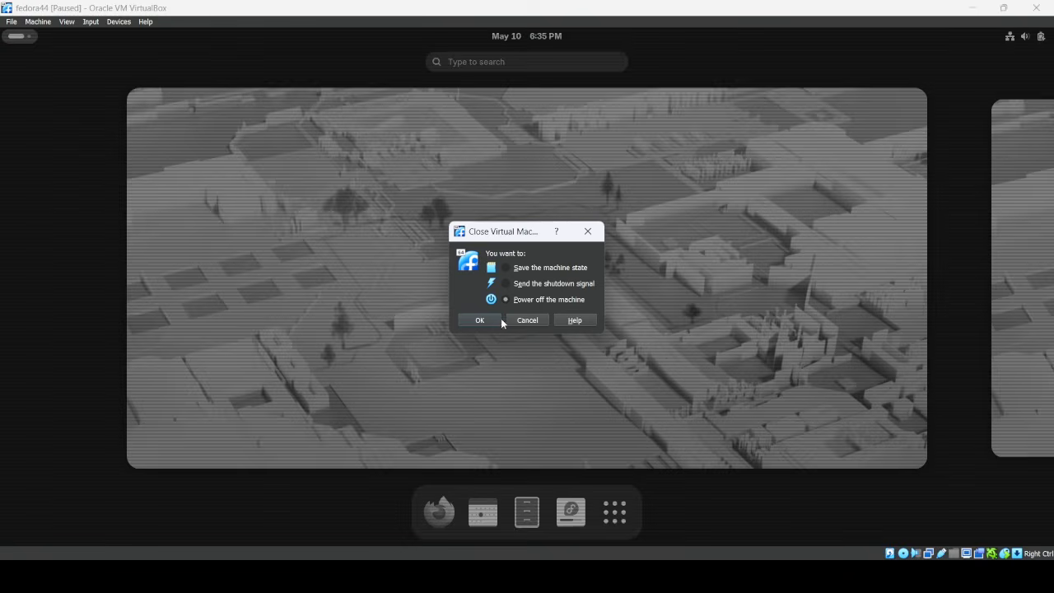
pyautogui.click(471, 322)
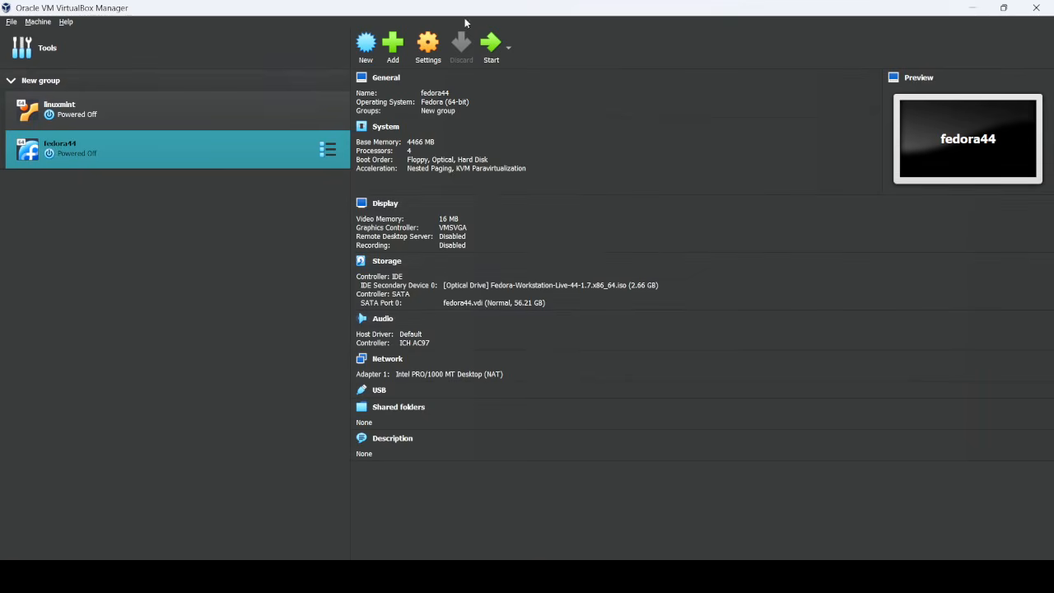
# Step: Remove the Fedora Workstation ISO optical drive from fedora44's storage so only fedora44.vdi remains
pyautogui.click(439, 41)
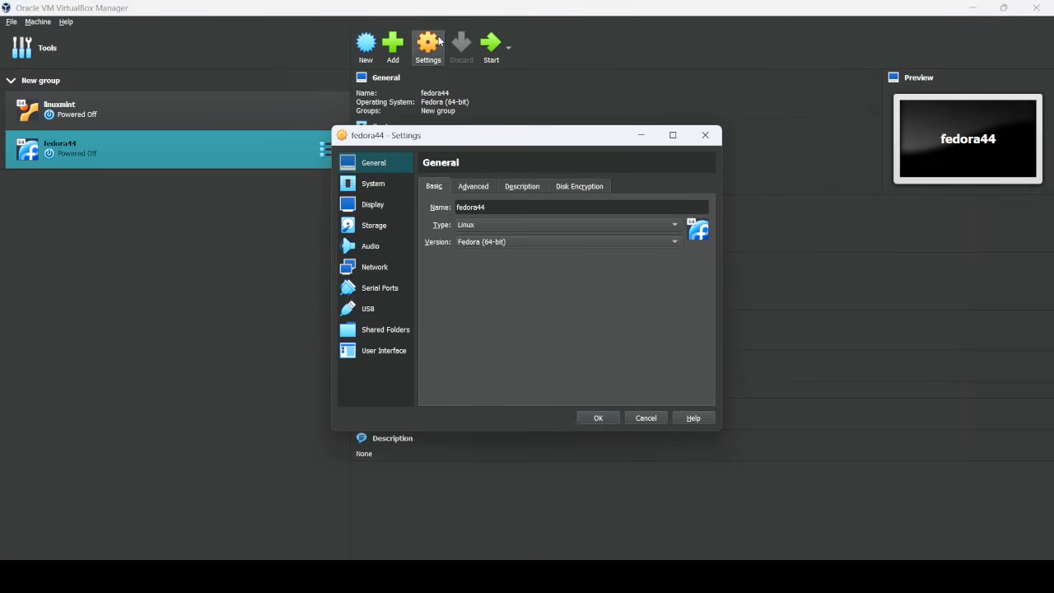
pyautogui.click(370, 229)
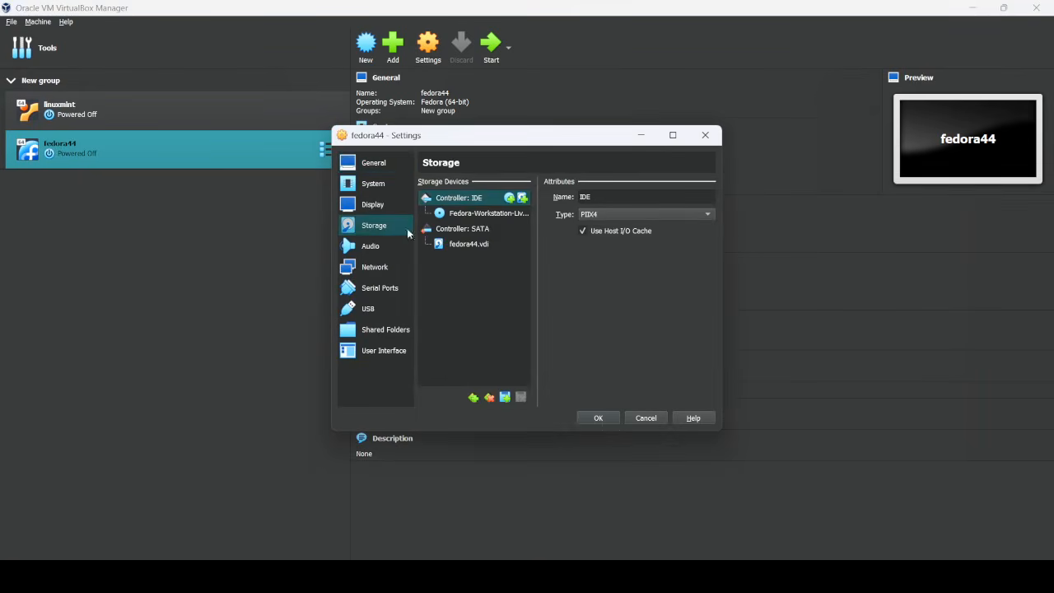
pyautogui.click(473, 217)
pyautogui.rightClick(472, 222)
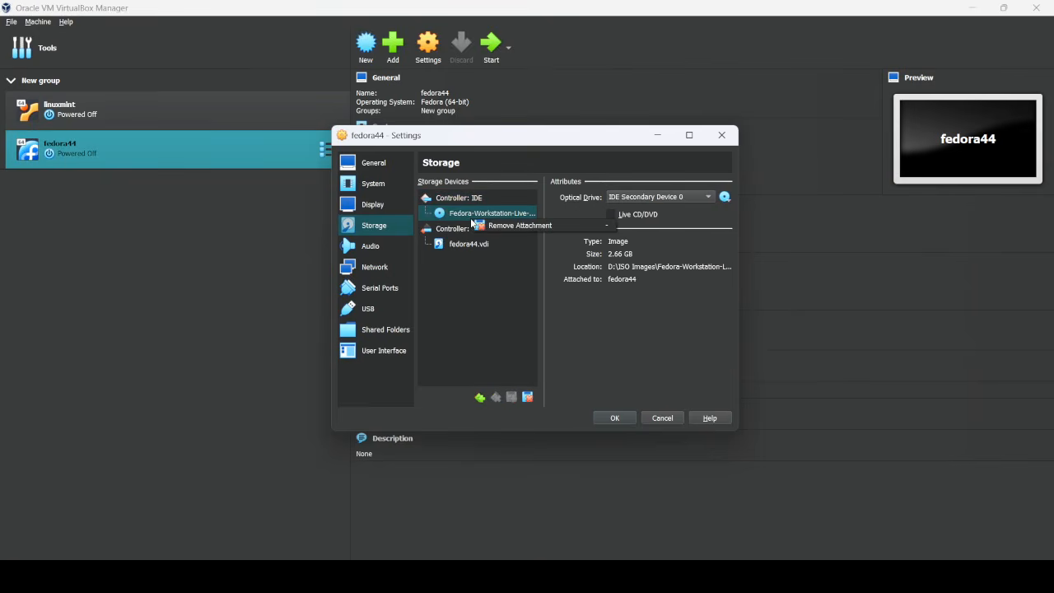
pyautogui.click(521, 227)
pyautogui.click(508, 331)
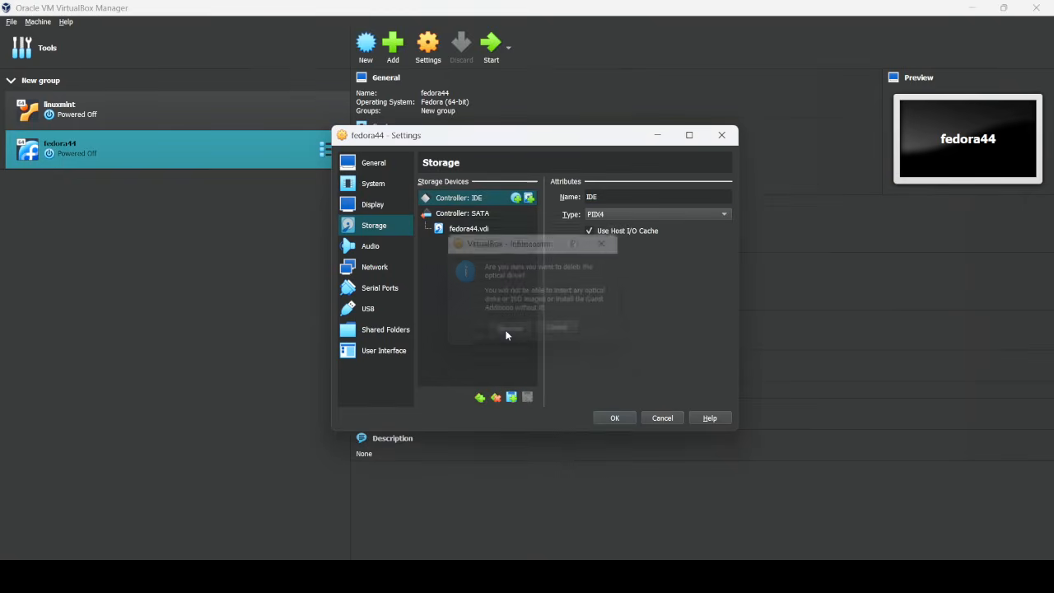
pyautogui.click(616, 418)
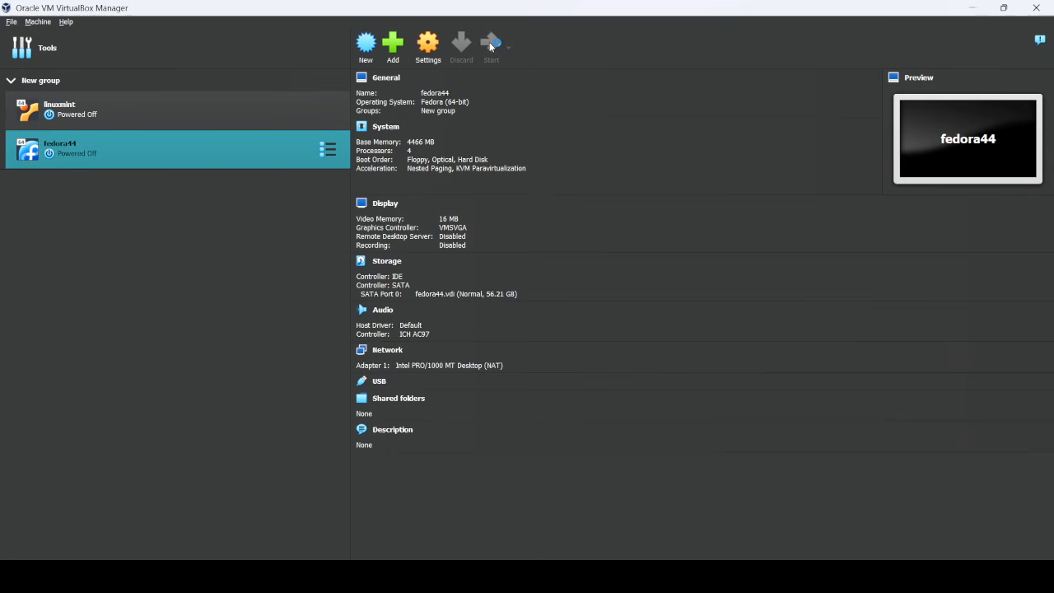
# Step: Start fedora44 from its disk without the ISO and dismiss the auto-capture notification
pyautogui.click(490, 46)
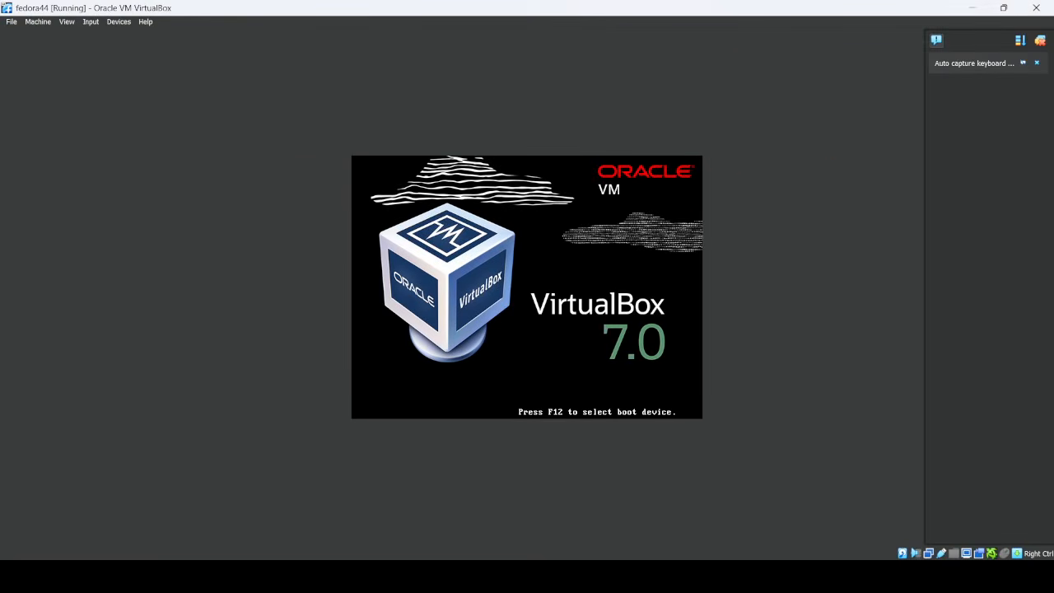
pyautogui.click(1036, 65)
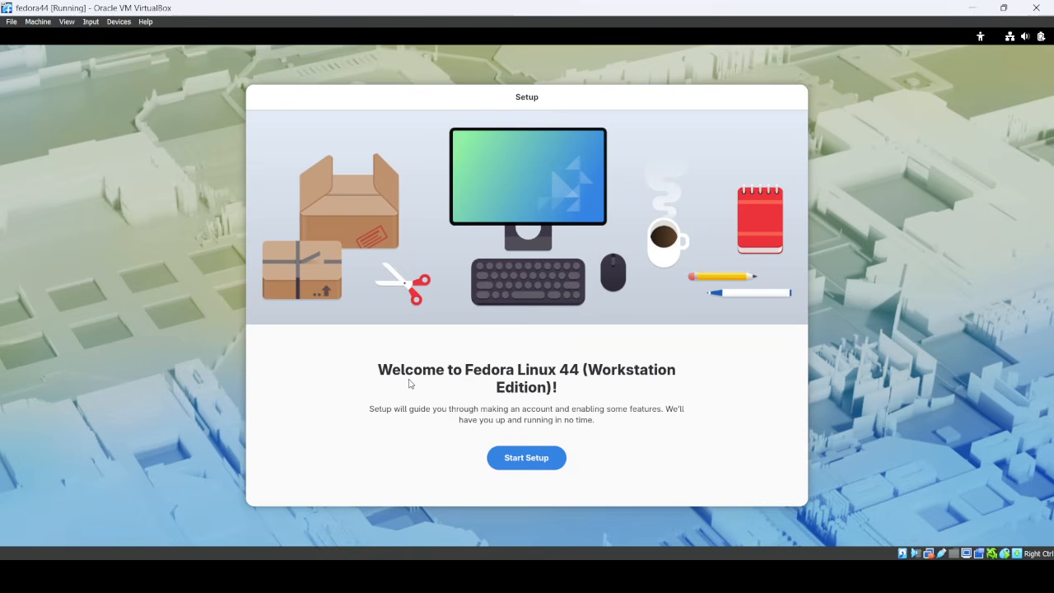
# Step: Go through the Privacy page, set the CAT time zone, and skip third-party repositories
pyautogui.click(542, 464)
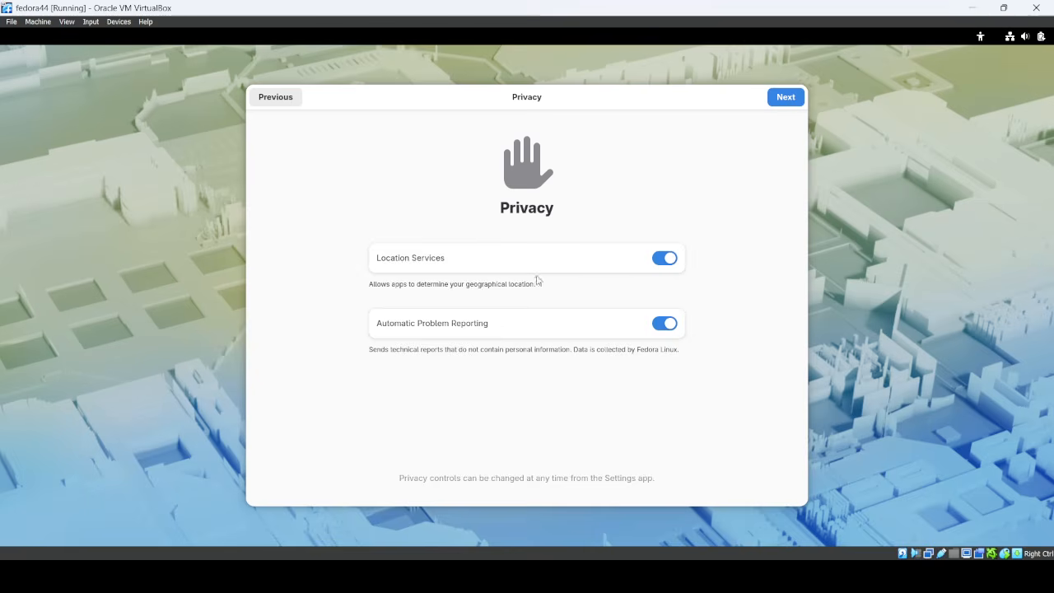
pyautogui.click(782, 100)
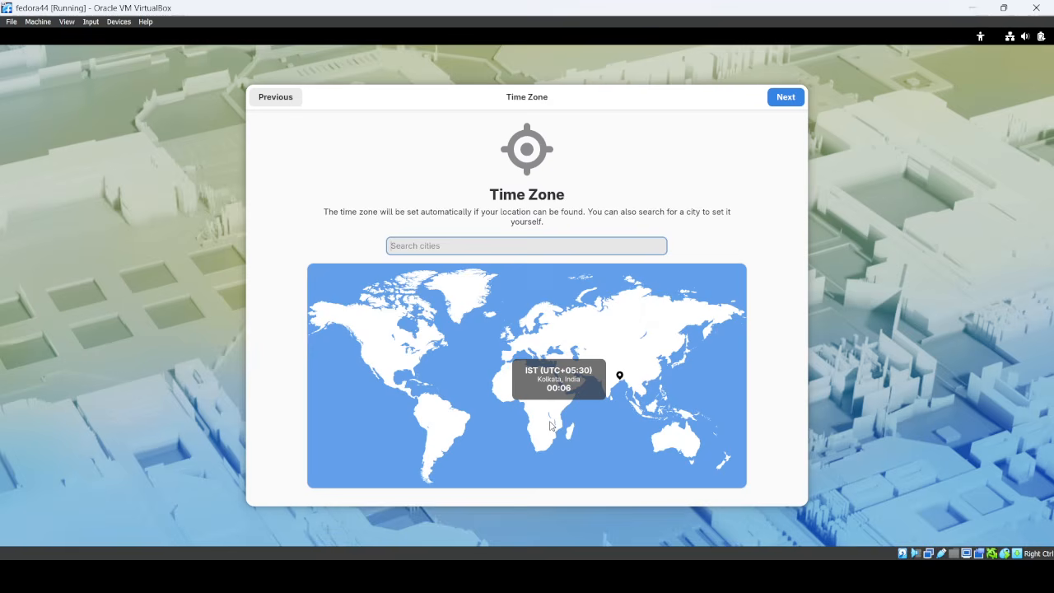
pyautogui.click(551, 425)
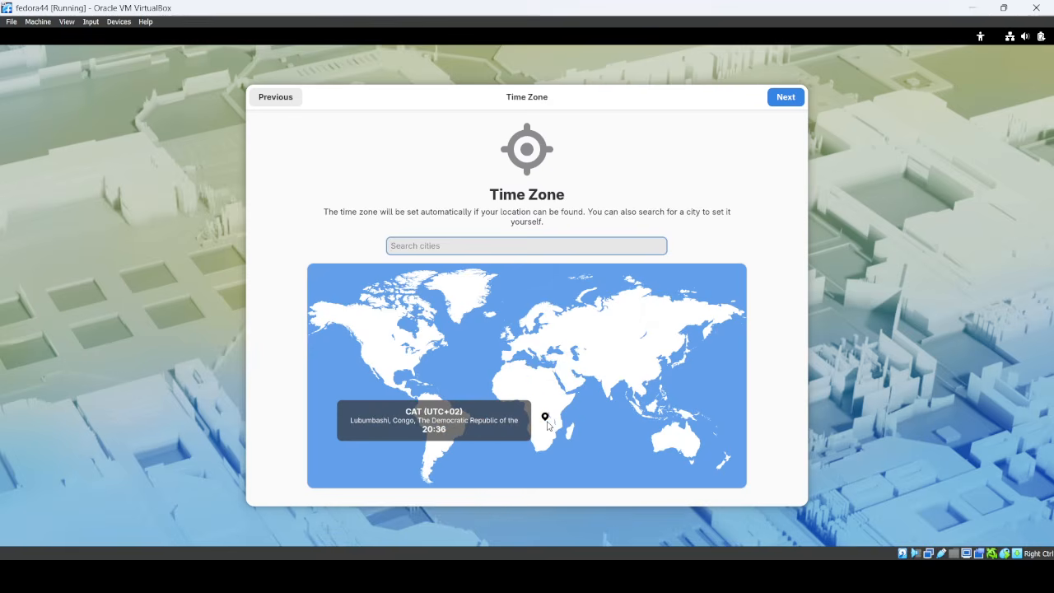
pyautogui.click(786, 102)
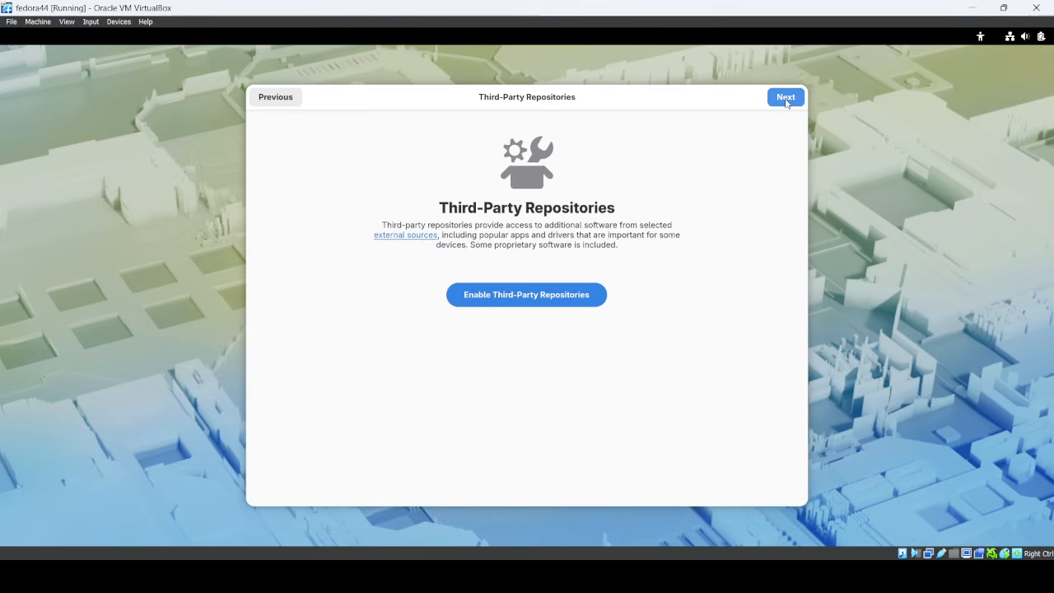
pyautogui.click(786, 102)
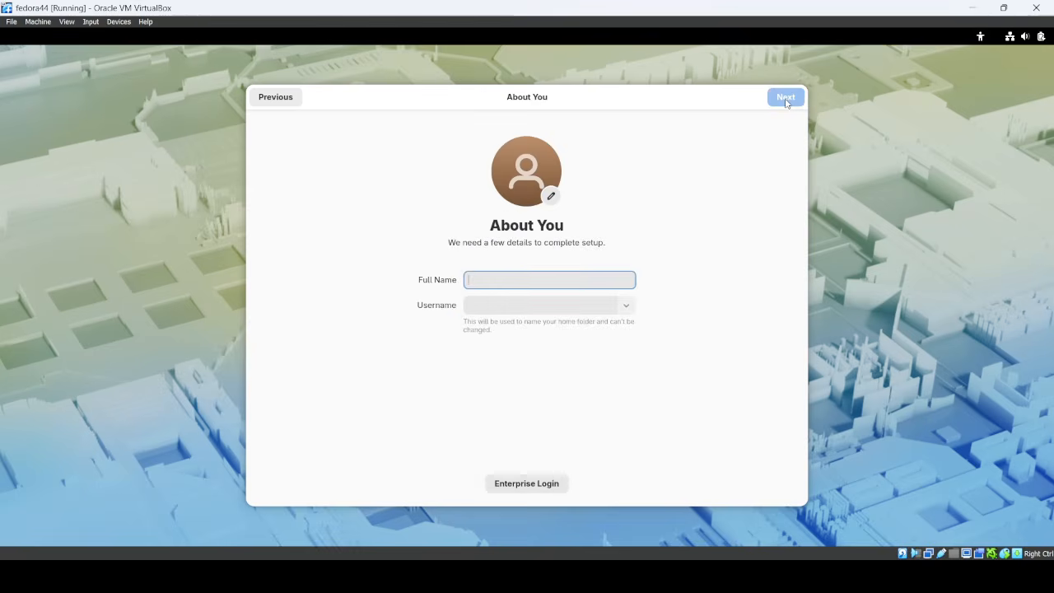
# Step: Enter the user's full name and username on the account details page
pyautogui.write('ayush')
pyautogui.press('Tab')
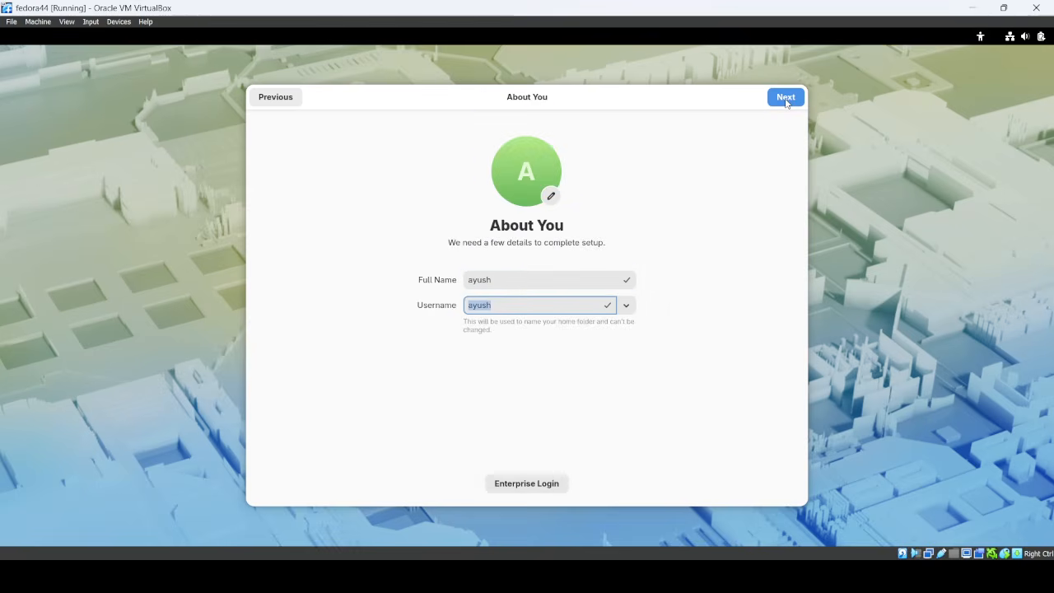
pyautogui.click(786, 100)
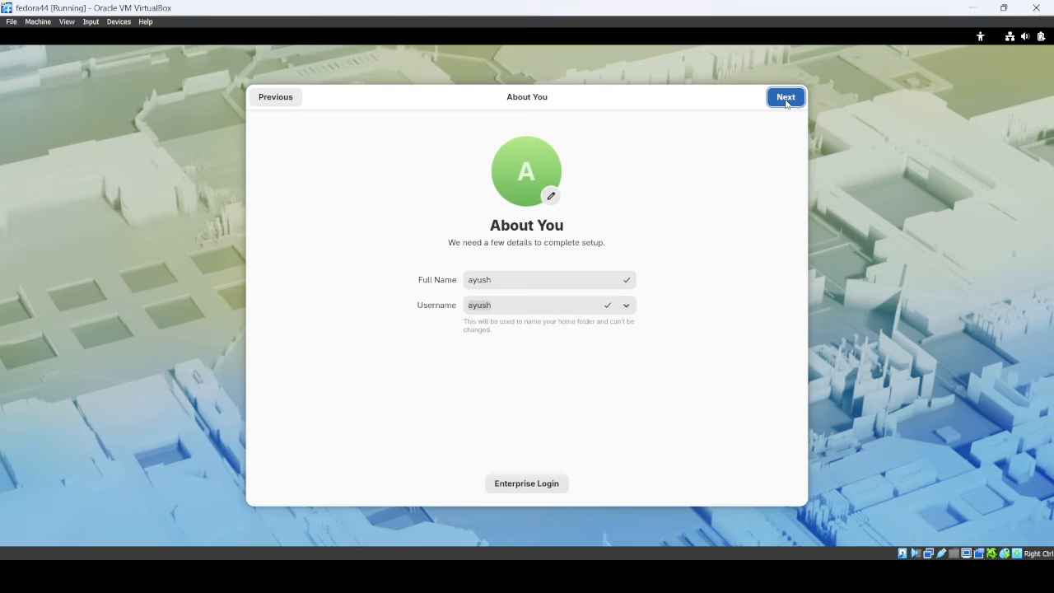
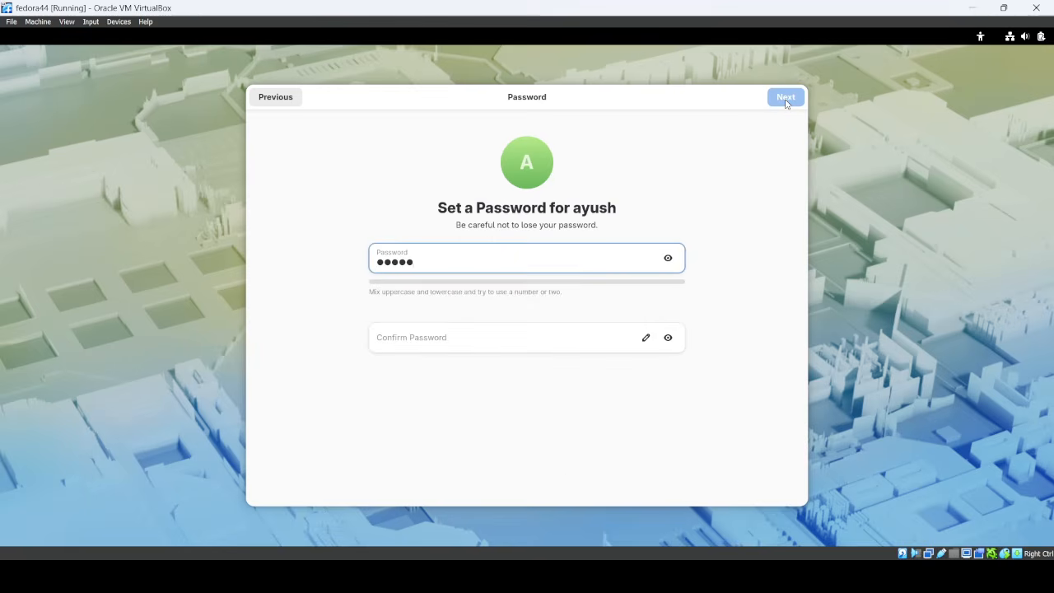
# Step: Set the account password, retyping it until both password fields match
pyautogui.press('Tab')
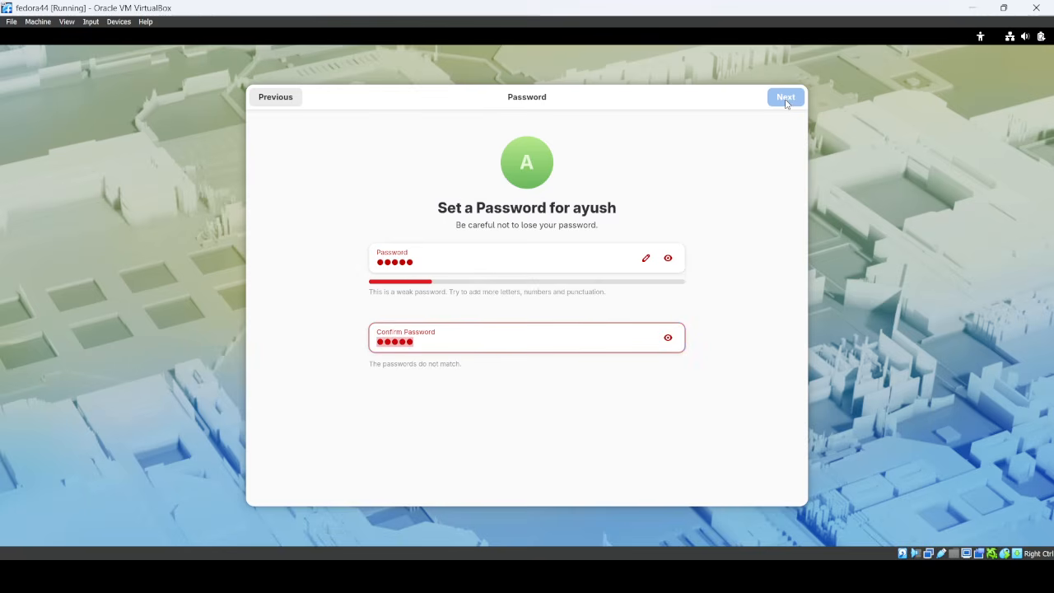
pyautogui.click(439, 264)
pyautogui.hotkey('ctrl', 'a')
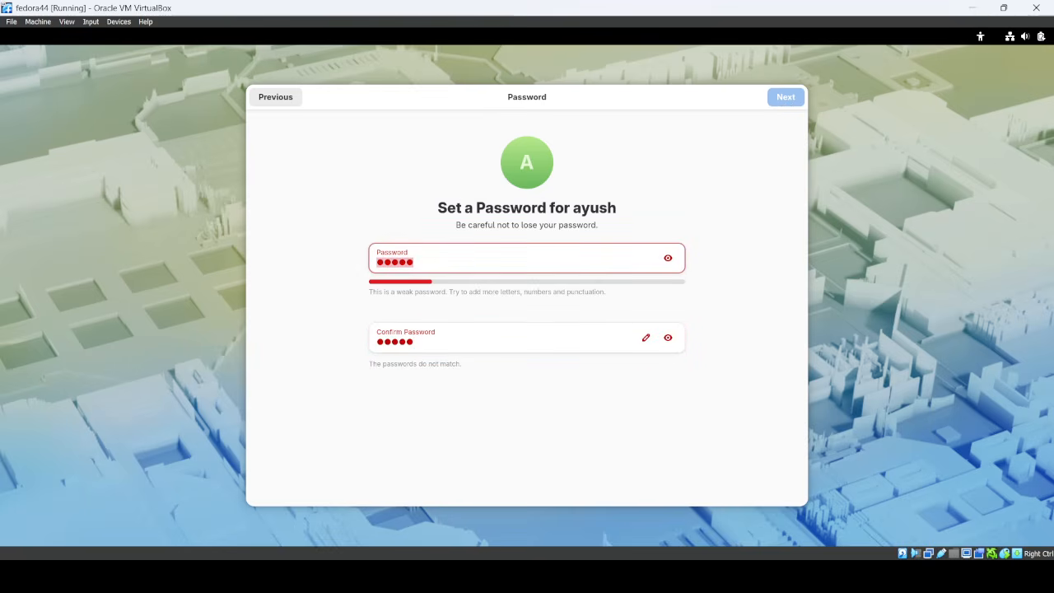
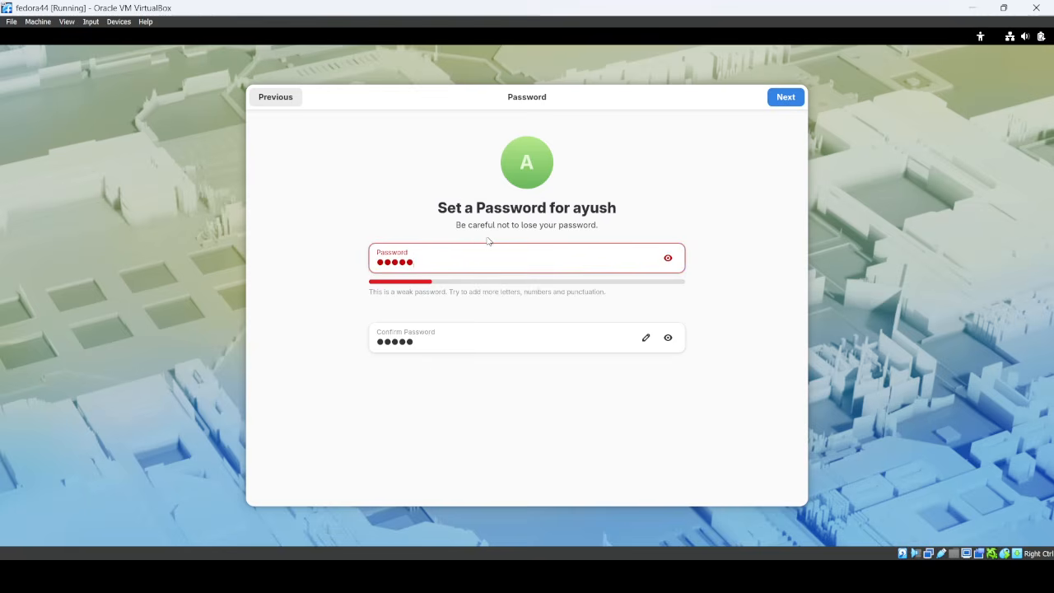
pyautogui.click(782, 99)
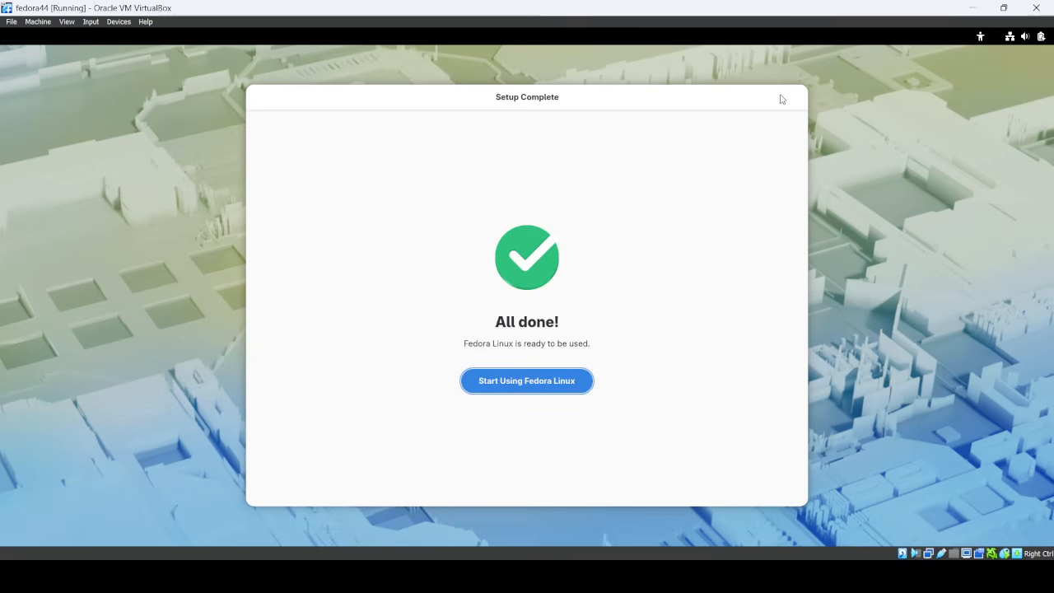
# Step: Start using Fedora, step through every page of the welcome tour, and close it
pyautogui.click(552, 389)
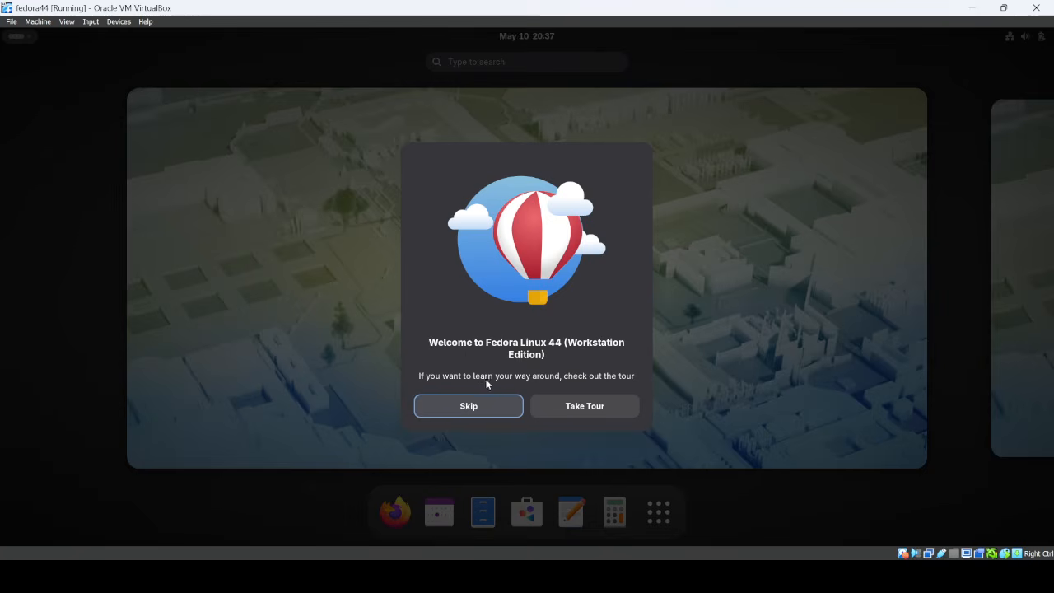
pyautogui.click(569, 407)
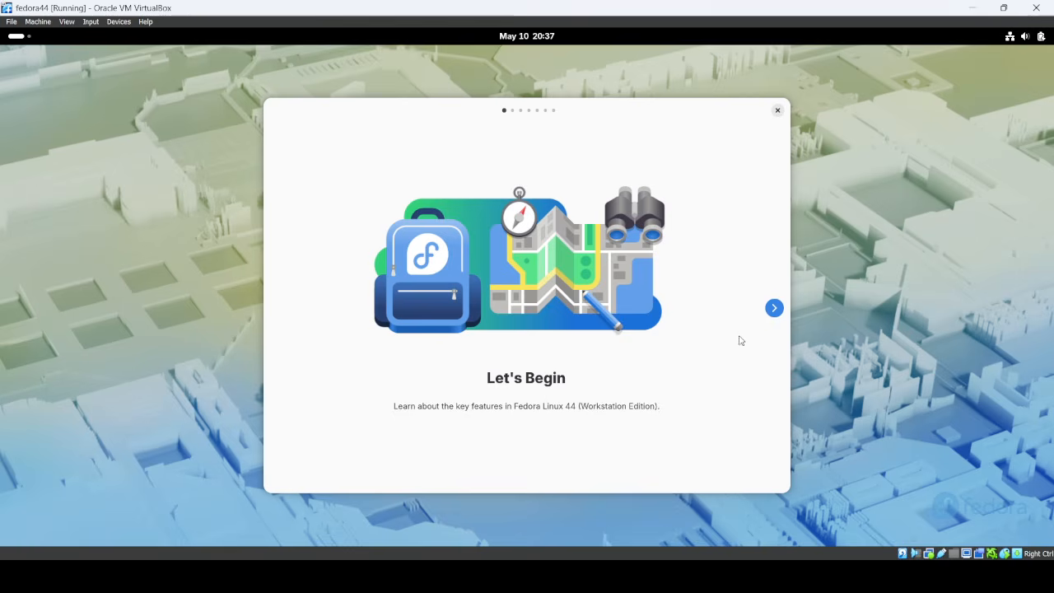
pyautogui.click(774, 308)
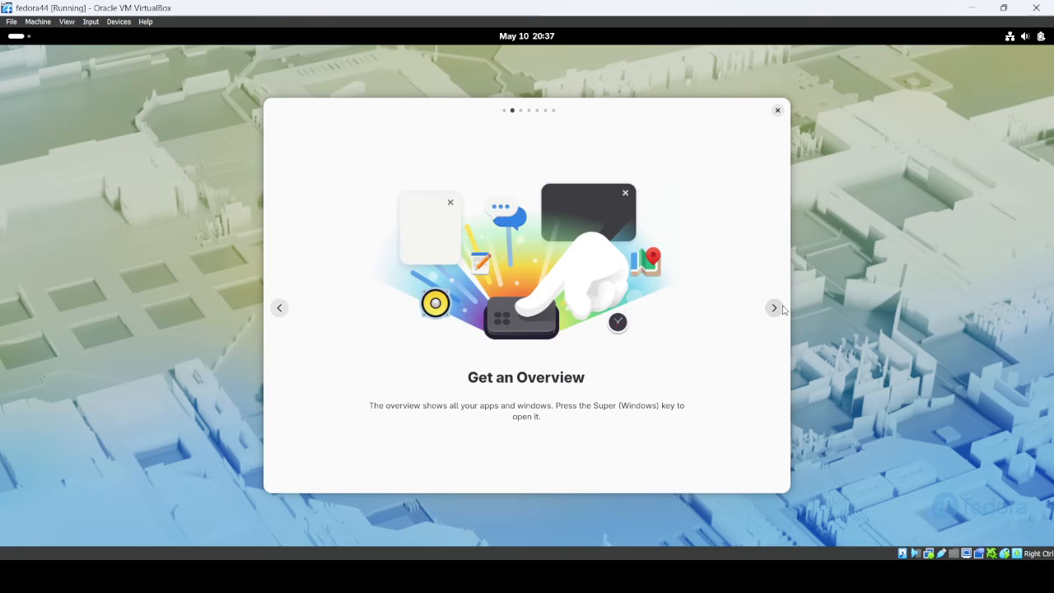
pyautogui.click(774, 308)
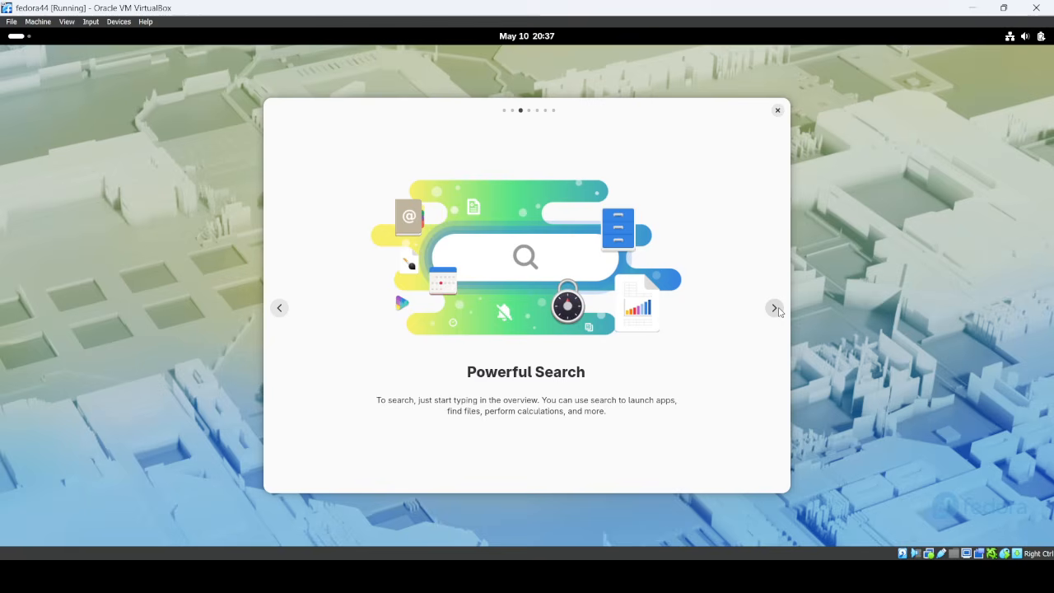
pyautogui.click(774, 308)
pyautogui.click(774, 308)
pyautogui.click(774, 308)
pyautogui.click(774, 308)
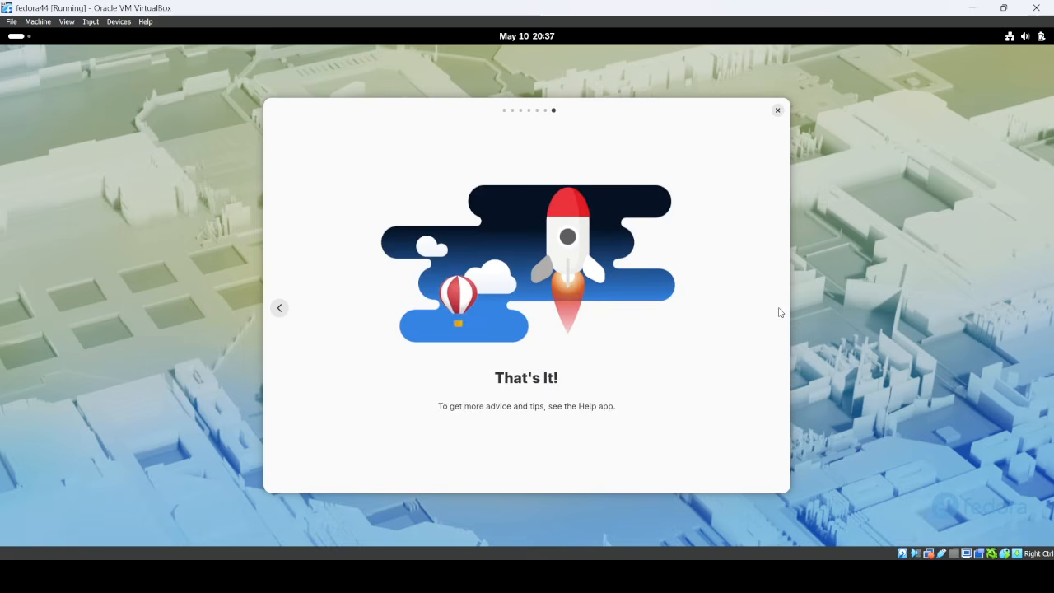
pyautogui.click(777, 109)
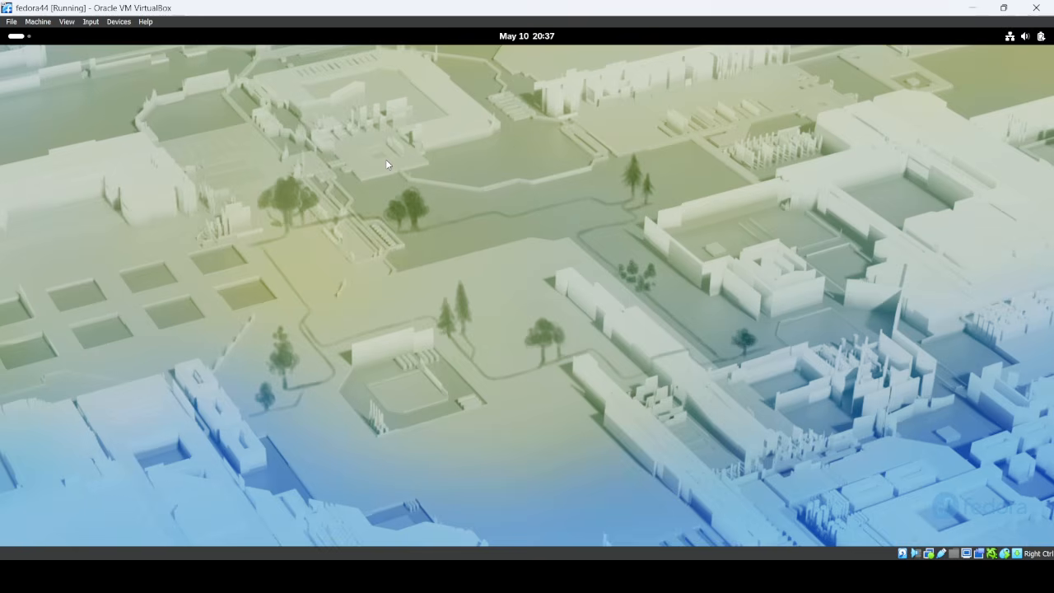
pyautogui.click(16, 36)
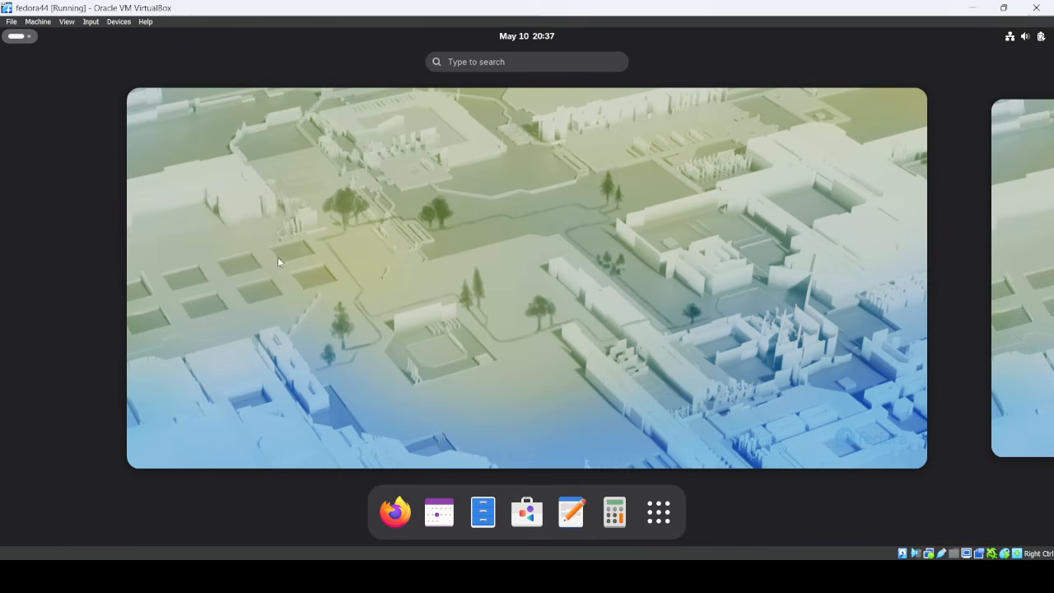
# Step: Launch Terminal from Show Apps and run ls twice to list the home folders
pyautogui.click(659, 513)
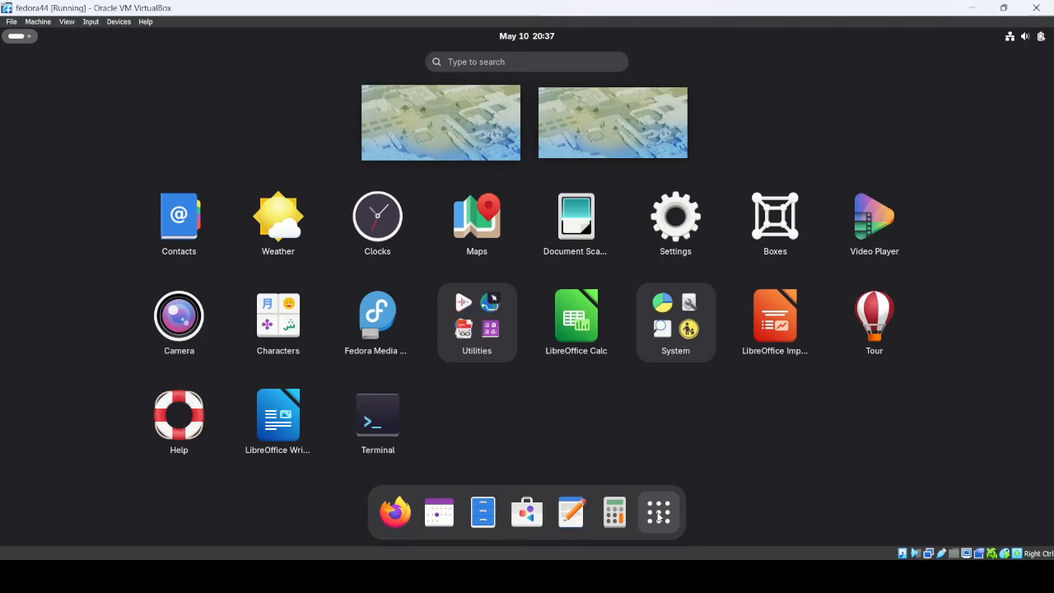
pyautogui.click(383, 427)
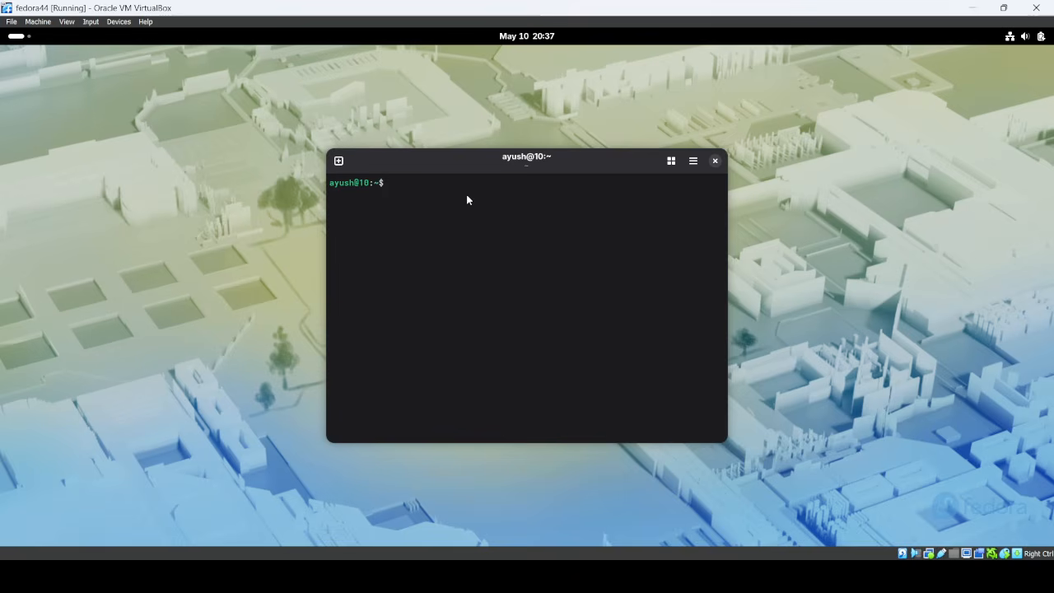
pyautogui.write('ls')
pyautogui.press('Return')
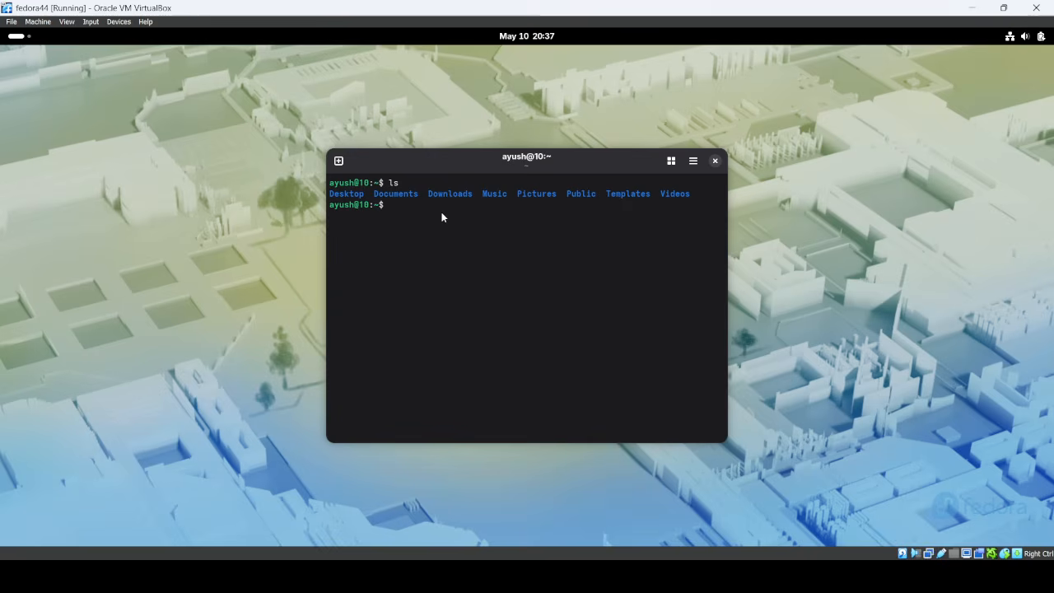
pyautogui.write('ls')
pyautogui.press('Return')
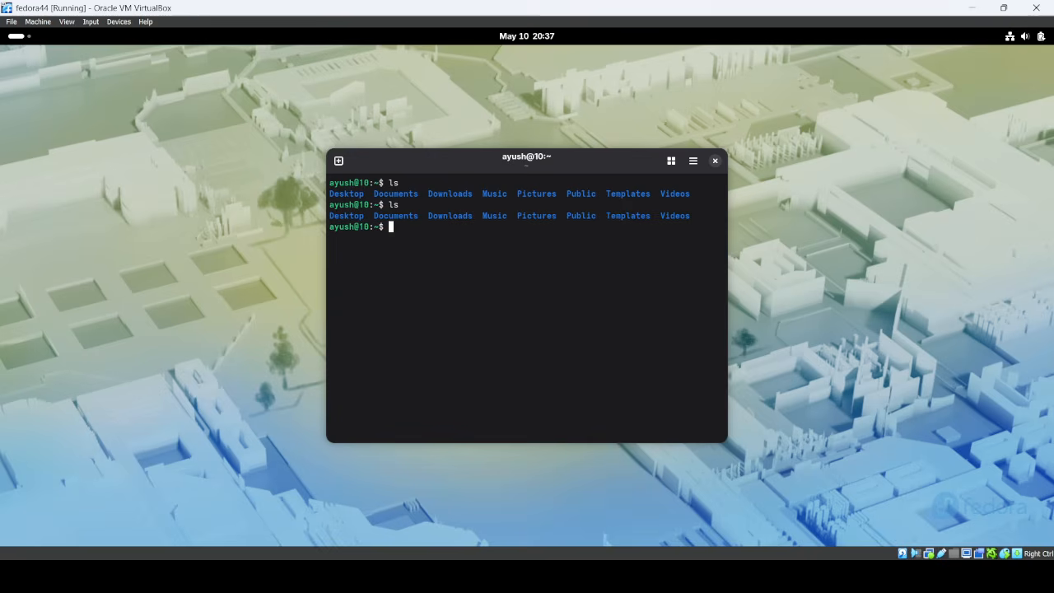
# Step: Run clear to empty the terminal, with a few stray mistyped commands along the way
pyautogui.write('clear')
pyautogui.press('Return')
pyautogui.write('l')
pyautogui.press('Return')
pyautogui.write('s')
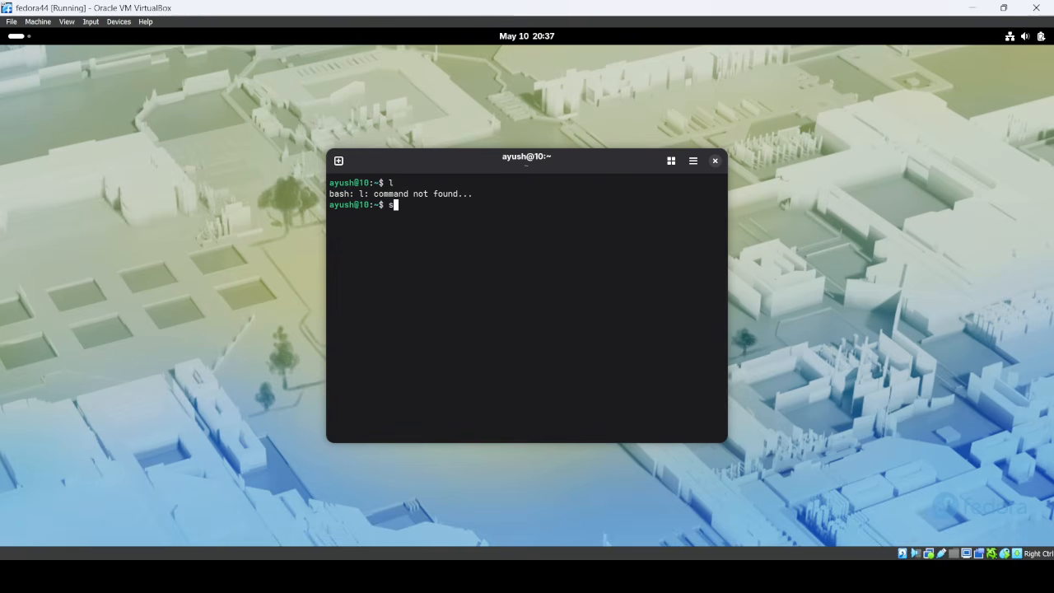
pyautogui.press('Return')
pyautogui.write('l')
pyautogui.press('Return')
pyautogui.write('sls')
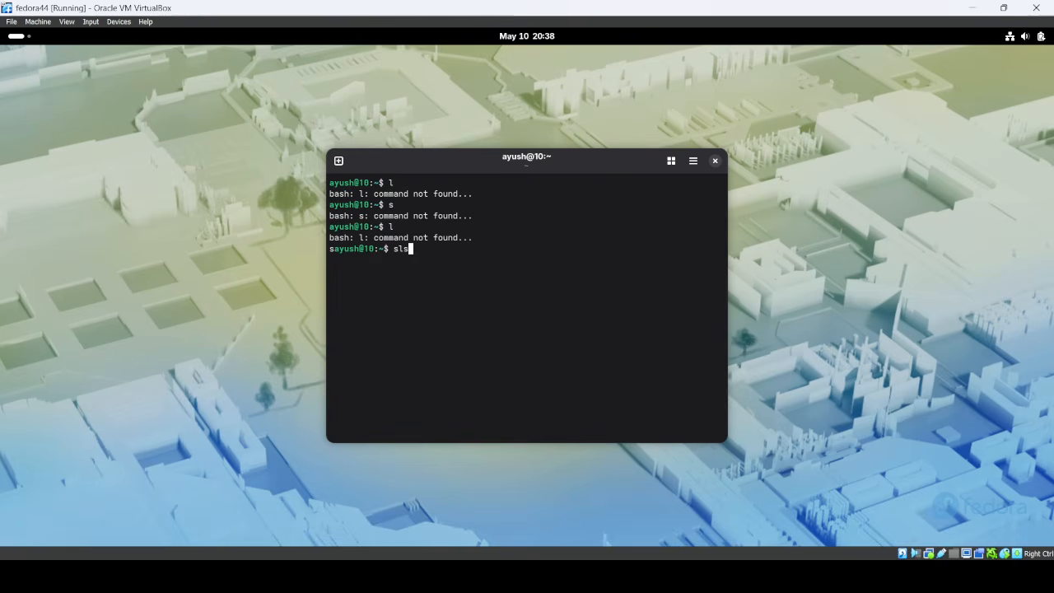
pyautogui.press('Return')
pyautogui.hotkey('ctrl', 'c')
pyautogui.write('clear')
pyautogui.press('Return')
# Step: Try cls, which returns command not found, then run clear again
pyautogui.write('l')
pyautogui.press('Return')
pyautogui.write('s')
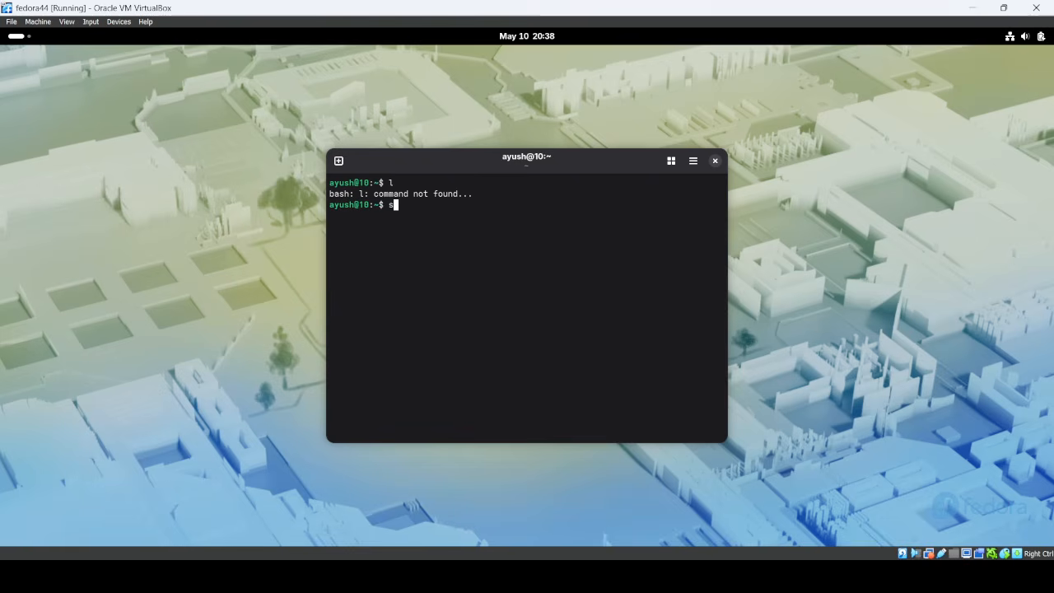
pyautogui.hotkey('ctrl', 'c')
pyautogui.write('cls')
pyautogui.press('Return')
pyautogui.write('clear')
pyautogui.press('Return')
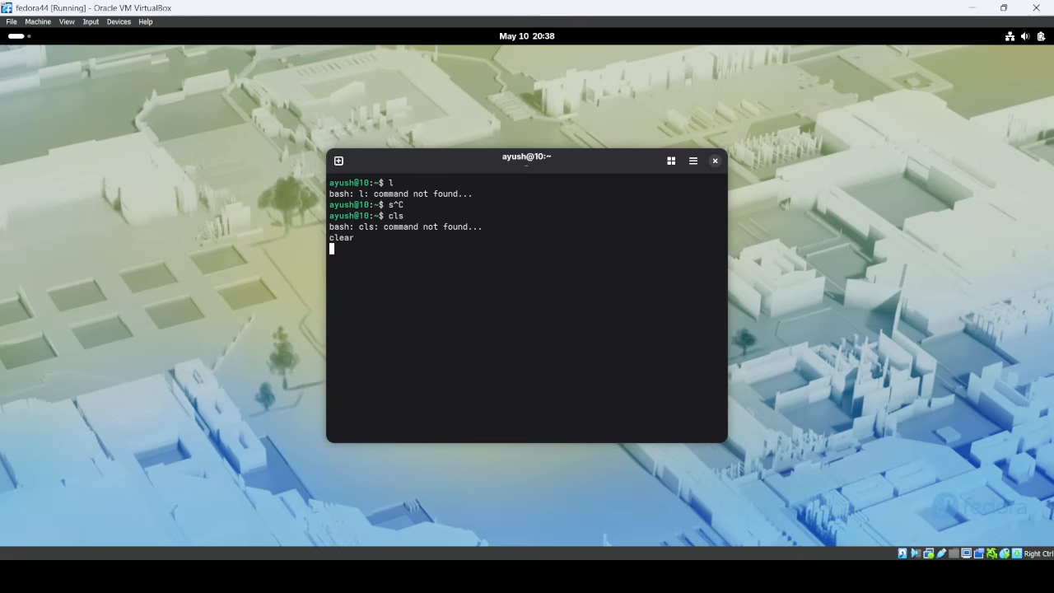
pyautogui.hotkey('ctrl', 'c')
pyautogui.write('clear')
pyautogui.press('Return')
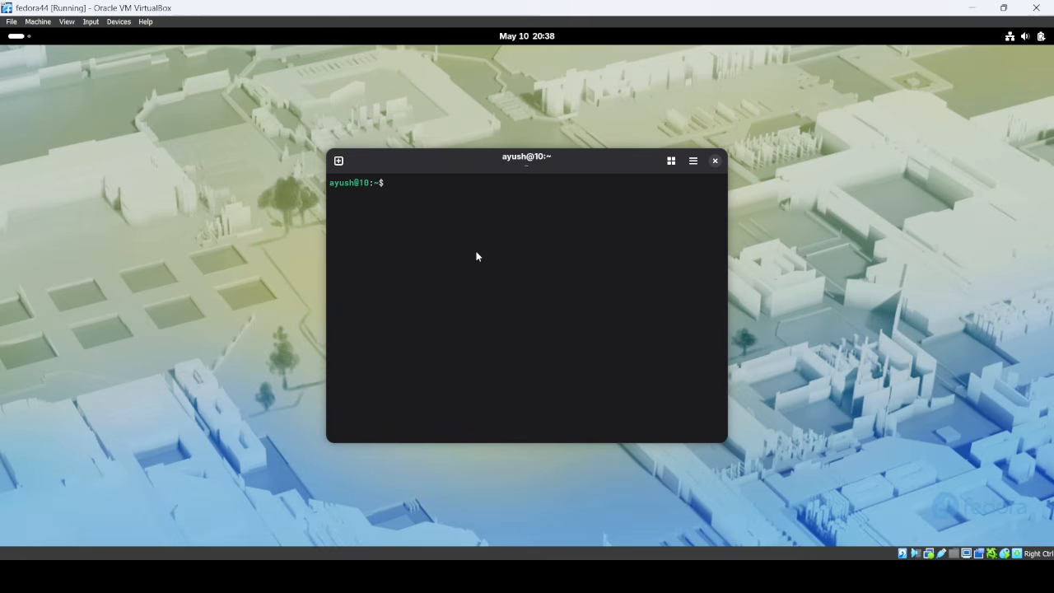
pyautogui.moveTo(741, 576)
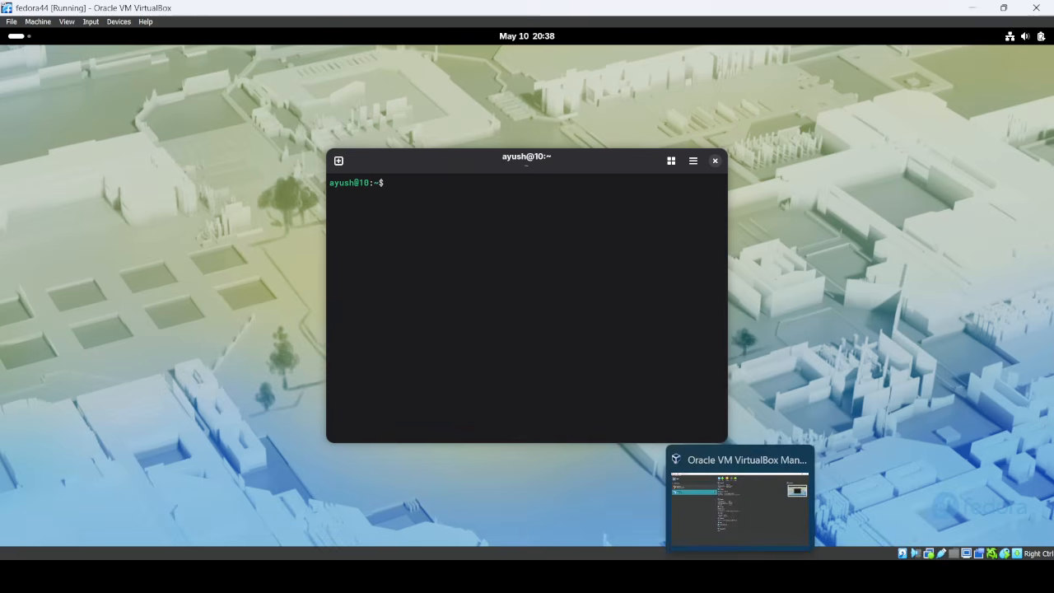
pyautogui.click(676, 504)
pyautogui.click(428, 43)
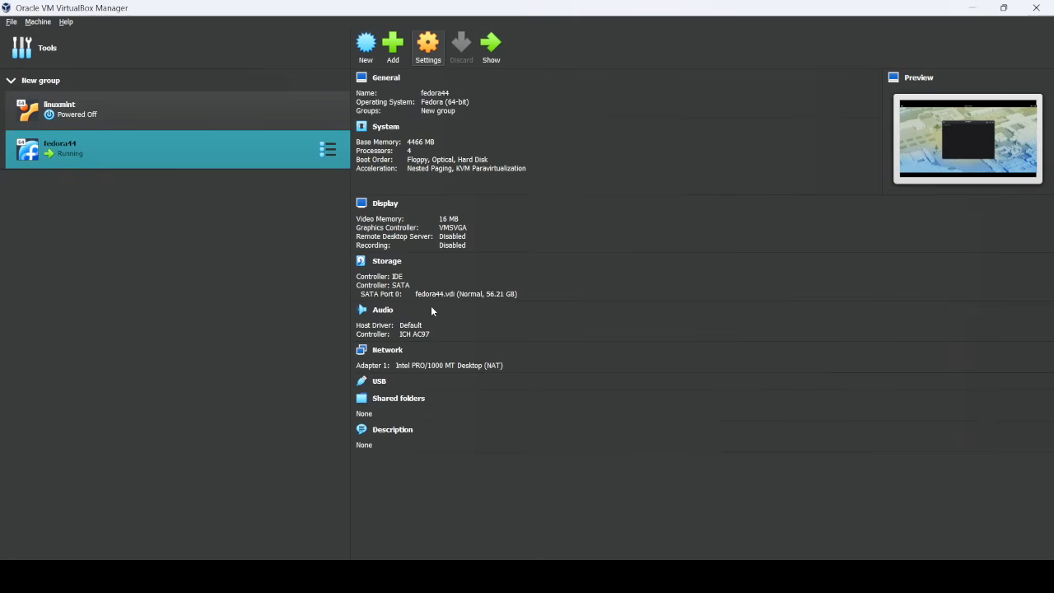
pyautogui.click(371, 224)
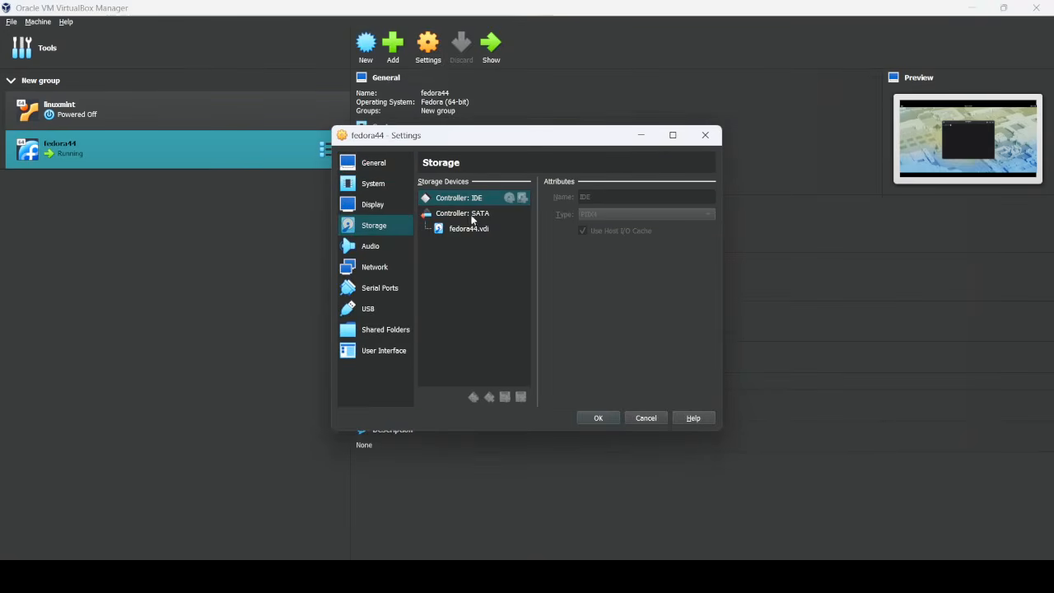
pyautogui.click(646, 418)
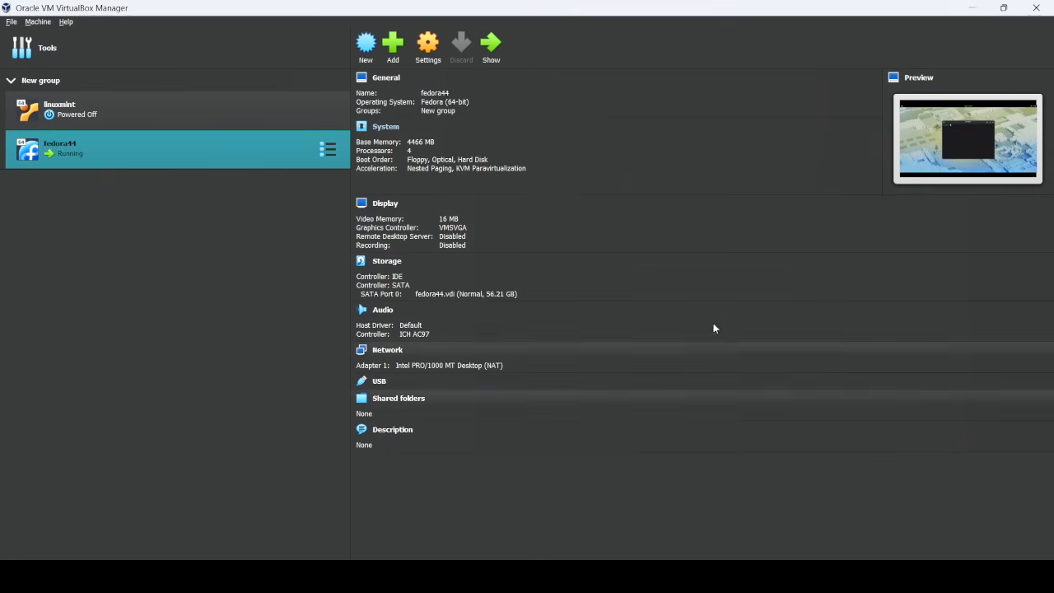
pyautogui.hotkey('alt', 'Tab')
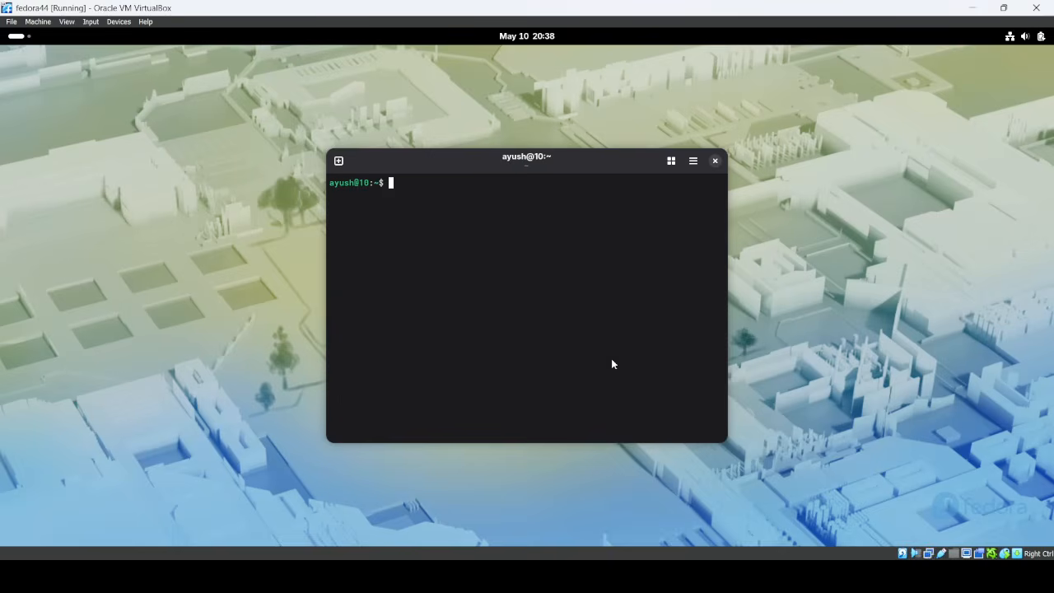